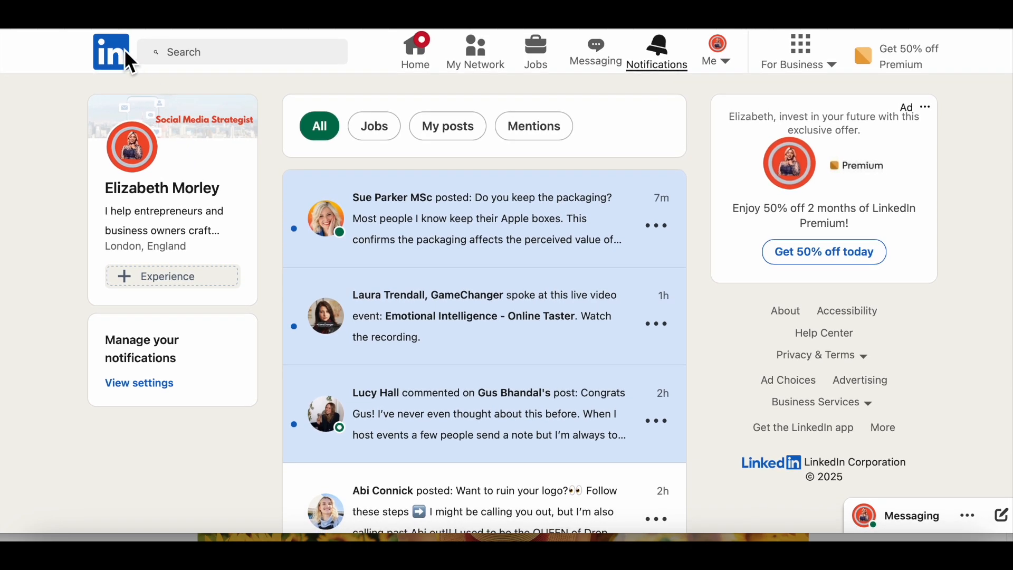
Start writing a new article from the home feed and upload Hap.jpg from Downloads as its cover image
click(415, 52)
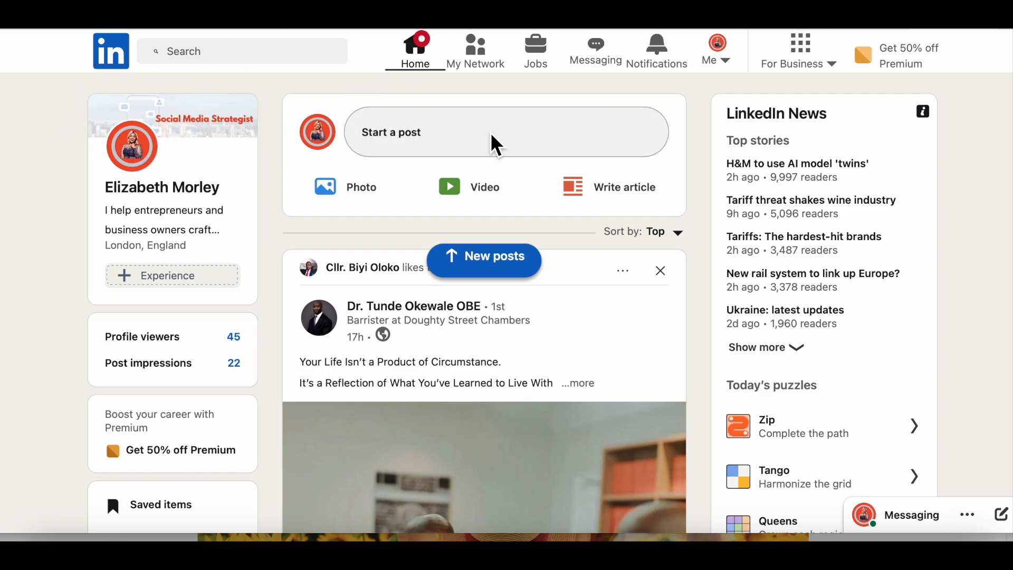
click(607, 199)
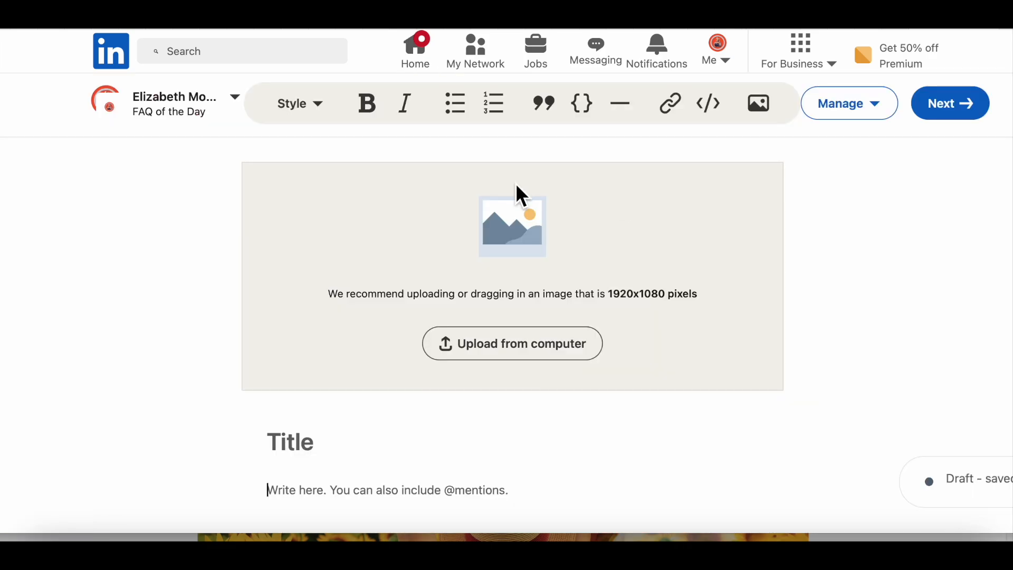
scroll(502, 352, down, 1)
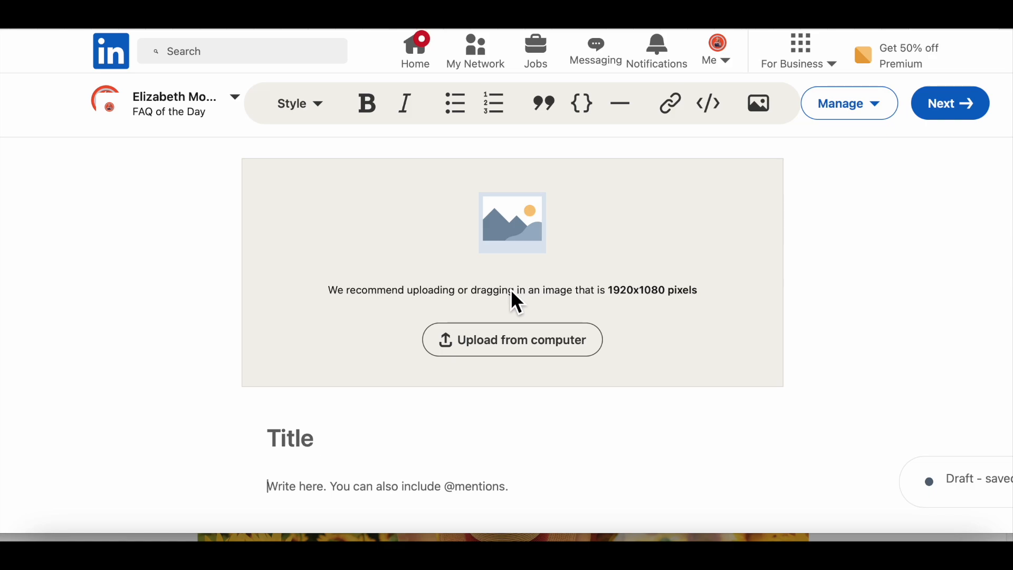
click(527, 344)
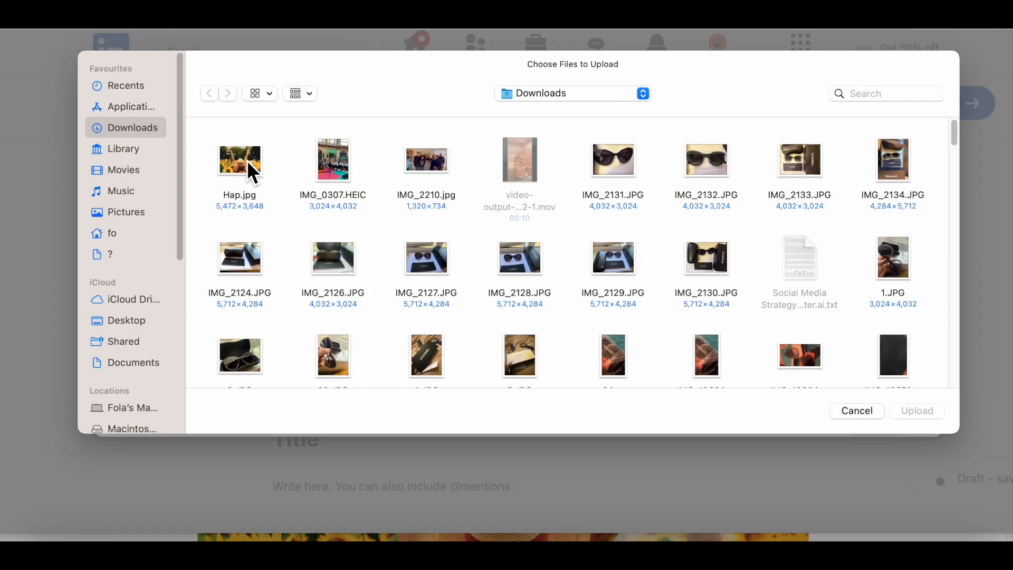
click(248, 161)
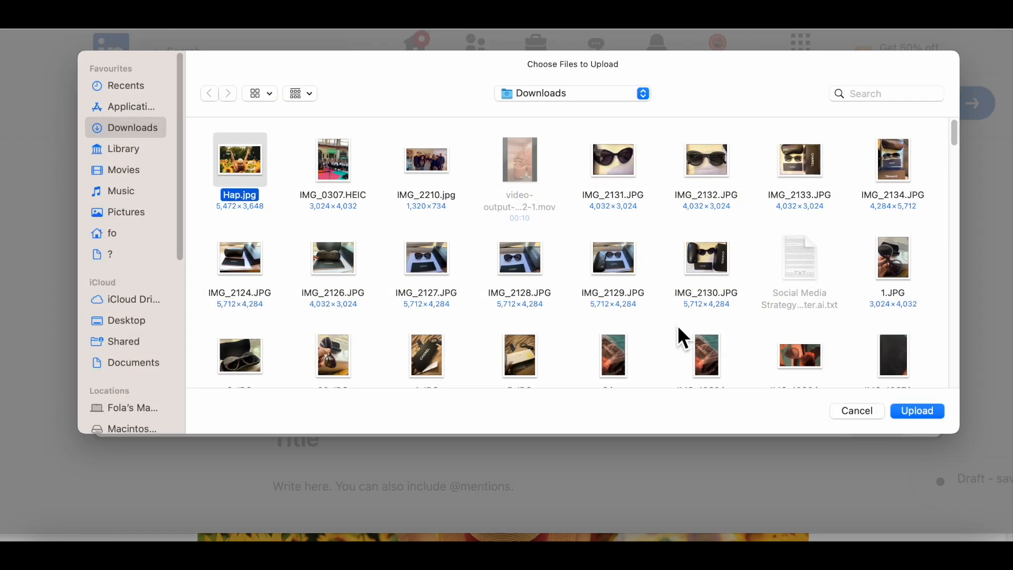
click(911, 414)
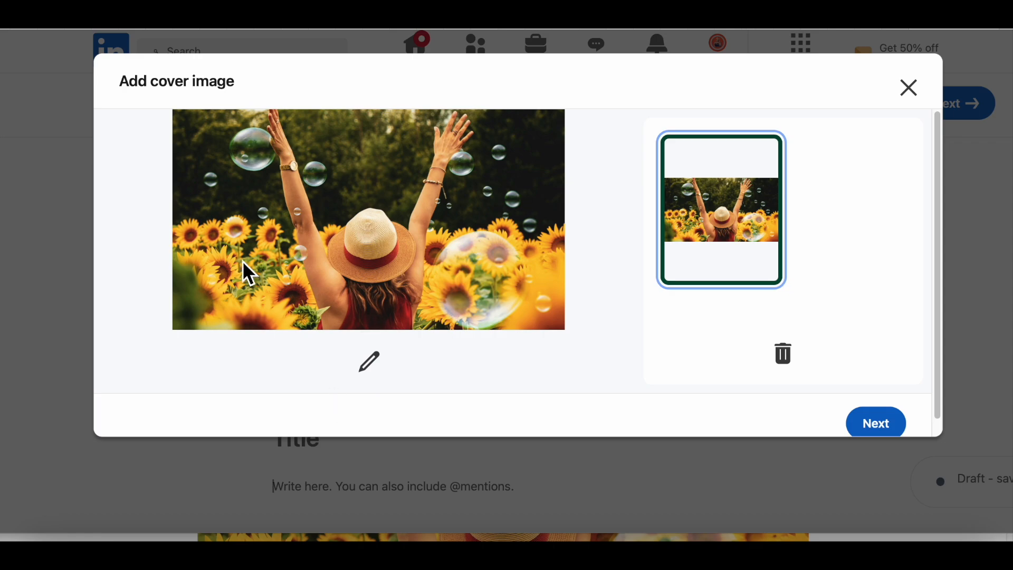
Edit the cover image, comparing the Luminate and Studio filters, and select Luminate
click(366, 370)
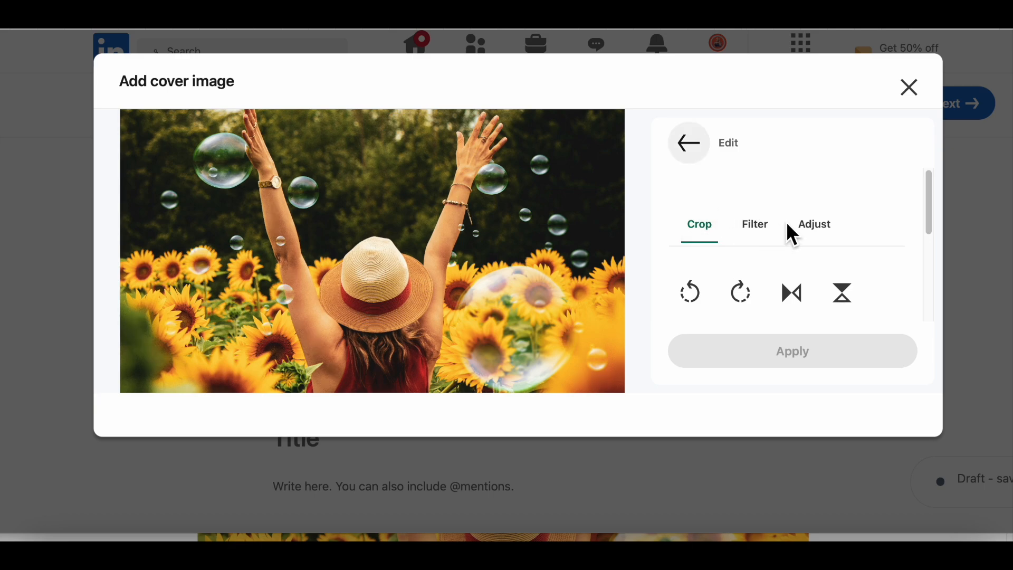
click(765, 230)
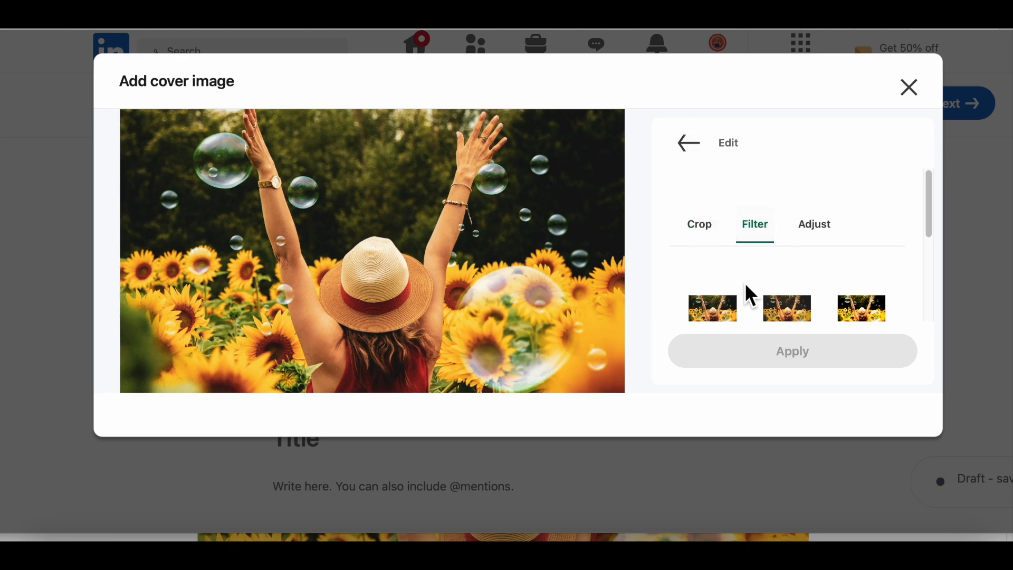
scroll(745, 285, down, 3)
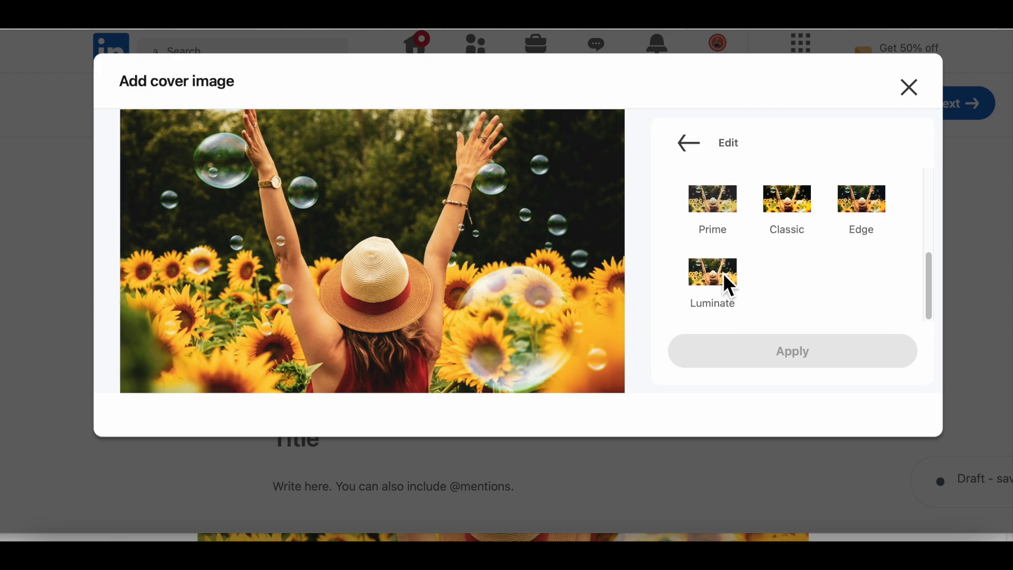
click(724, 274)
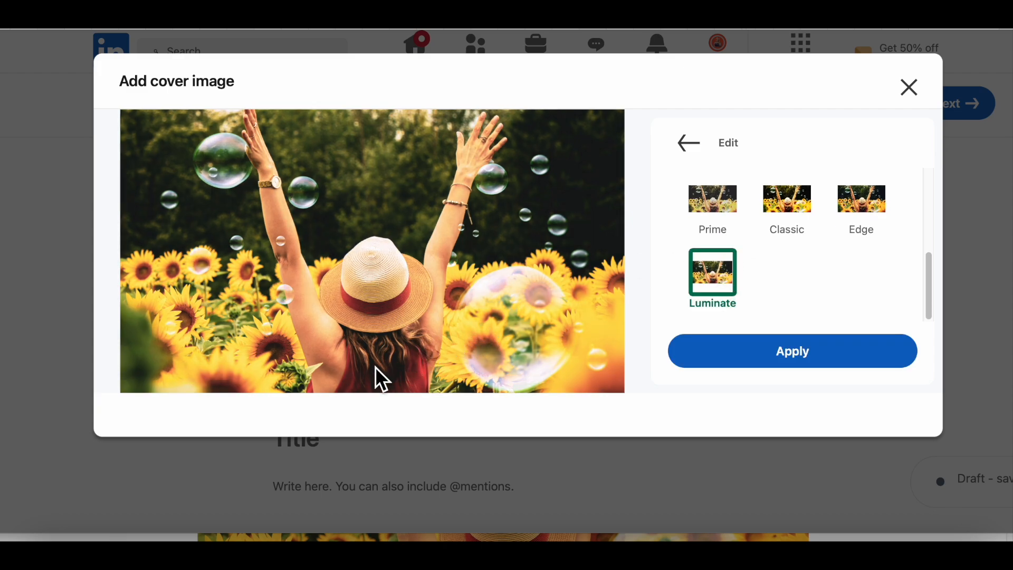
scroll(780, 259, up, 2)
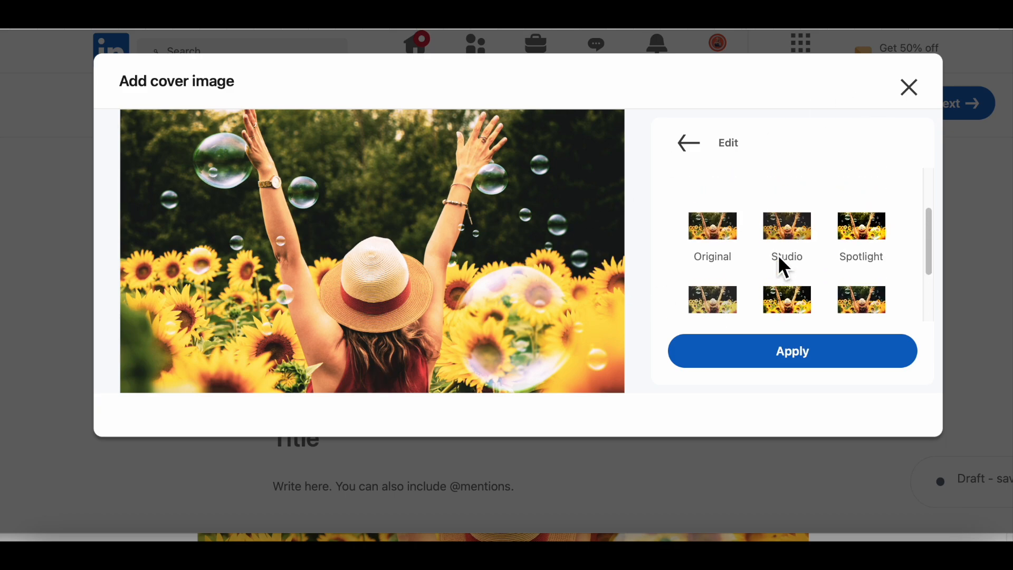
click(780, 237)
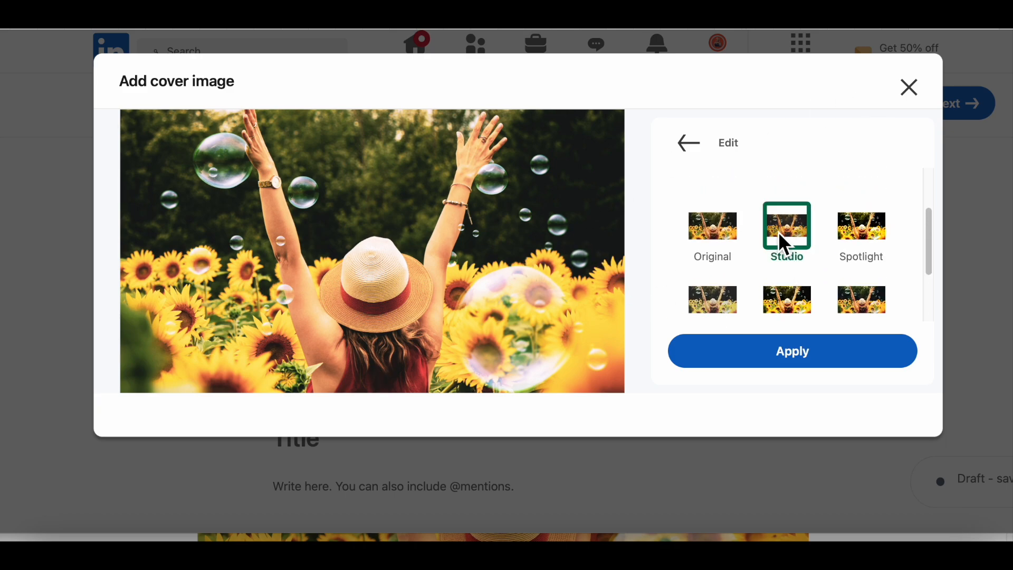
scroll(736, 303, down, 3)
click(720, 284)
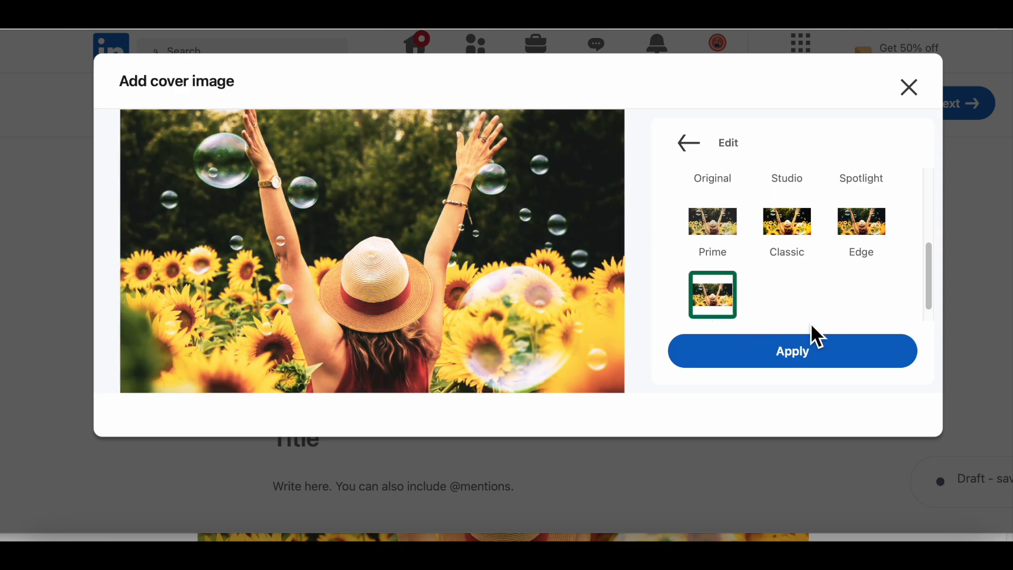
Raise the cover image's brightness slightly above the midpoint, apply the edits and insert the image into the article
scroll(810, 322, up, 3)
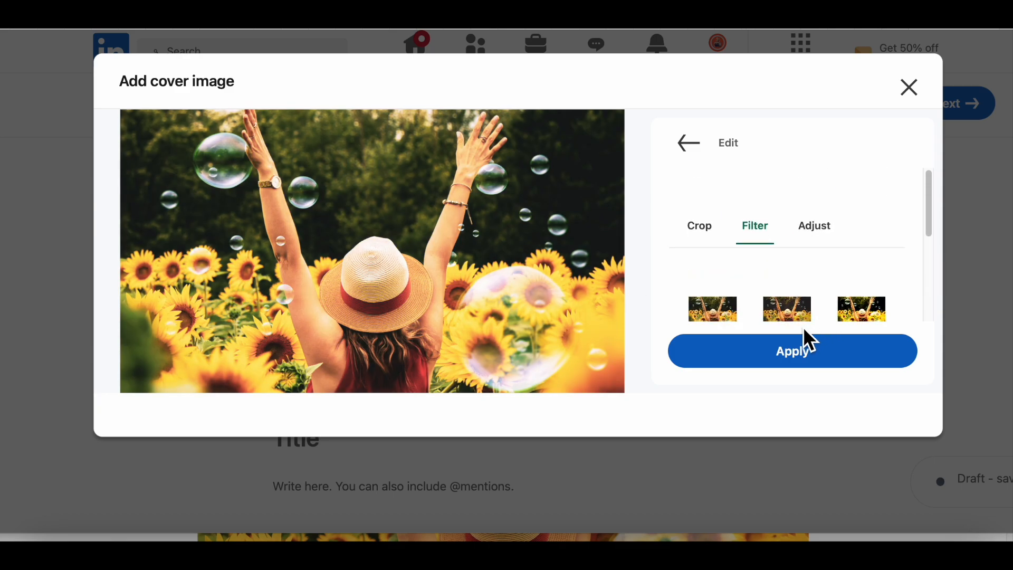
click(817, 232)
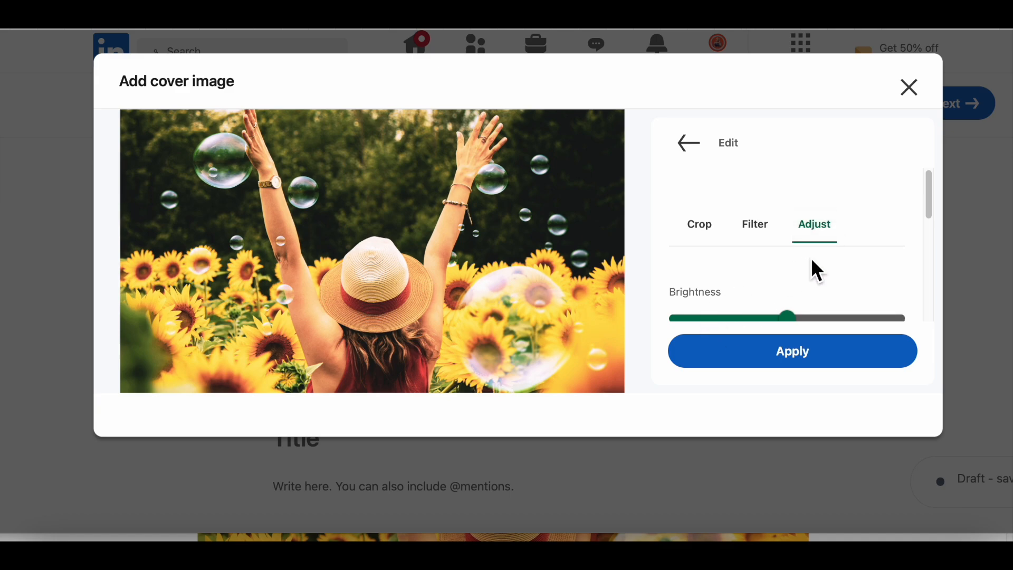
scroll(816, 235, down, 1)
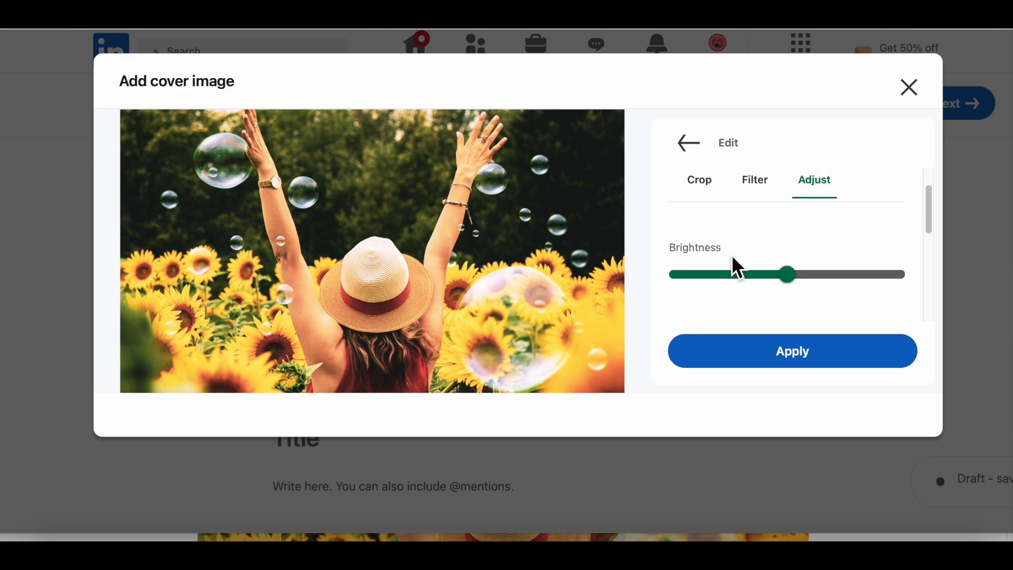
drag(782, 276, 726, 275)
key(Right)
key(Right)
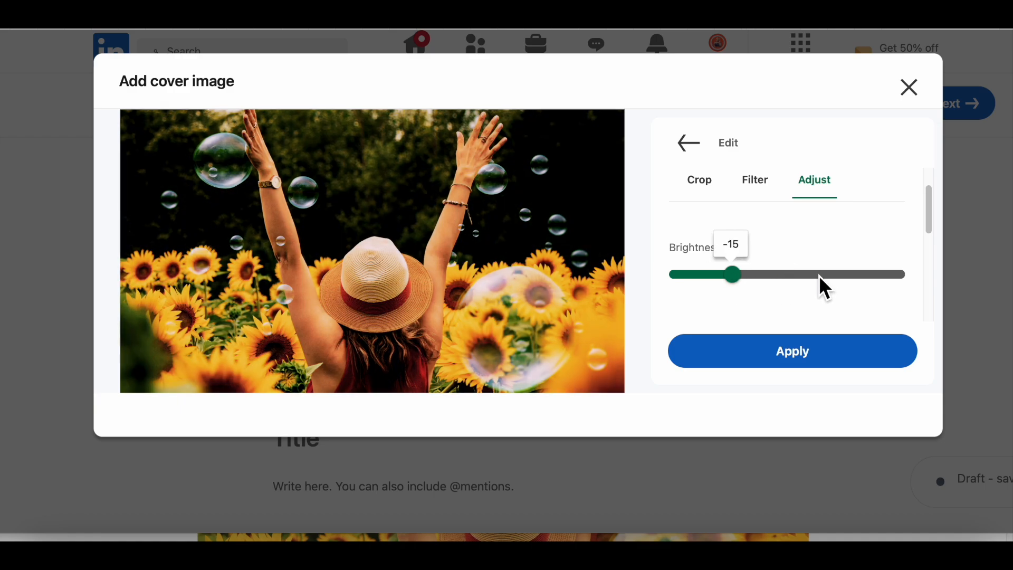
click(819, 275)
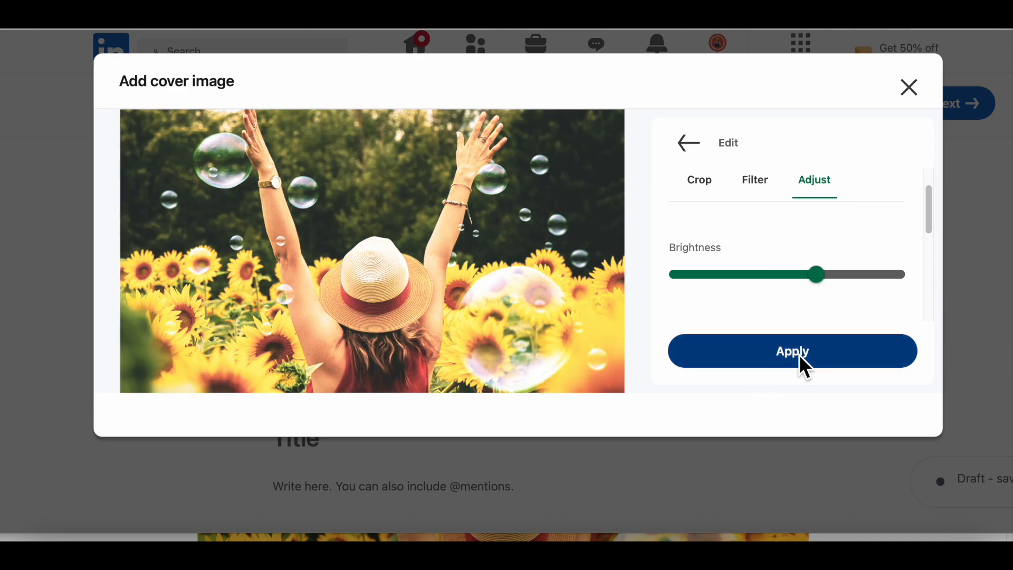
click(799, 355)
click(875, 421)
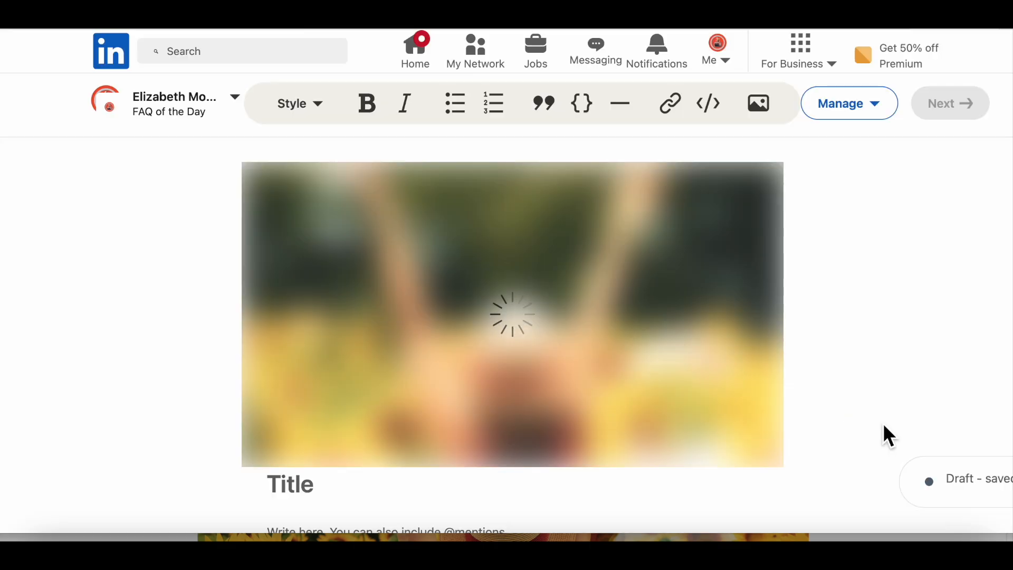
Enter "The Truth About Happiness: It’s Closer Than You Think" as the article title
scroll(633, 290, down, 2)
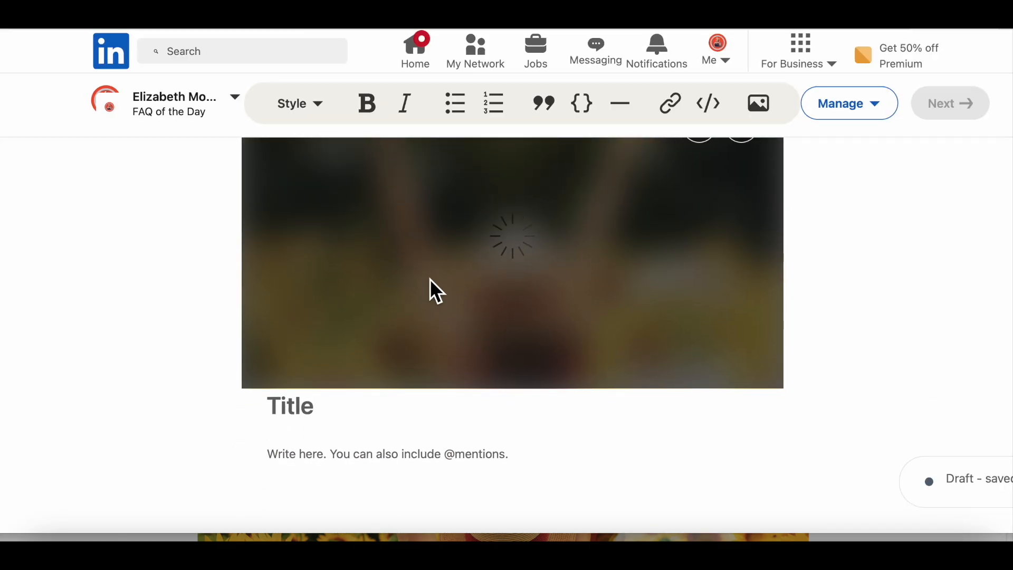
scroll(505, 311, down, 1)
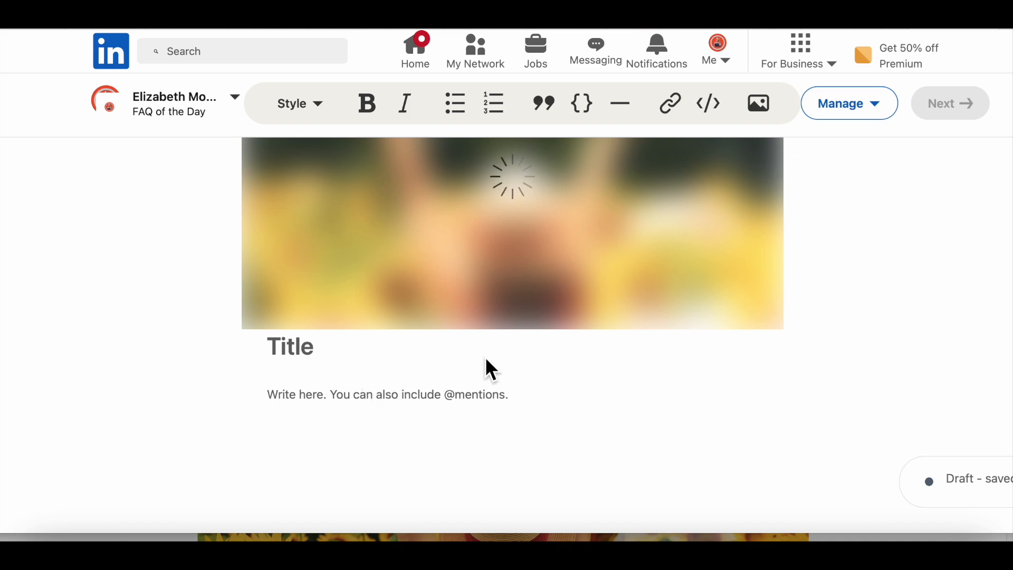
click(315, 396)
text(The Truth About Happiness: It’s Closer Than You Think)
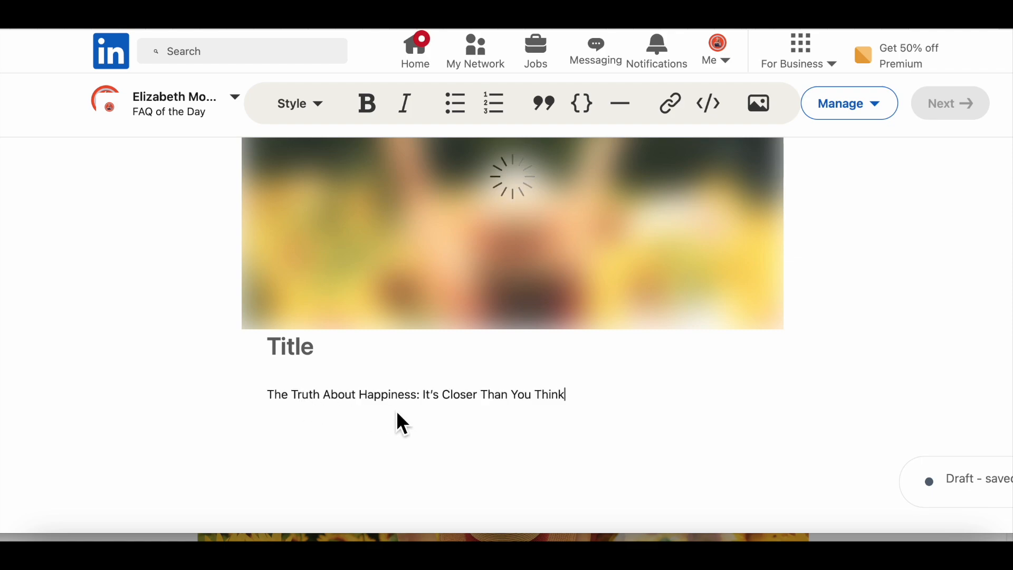
click(291, 349)
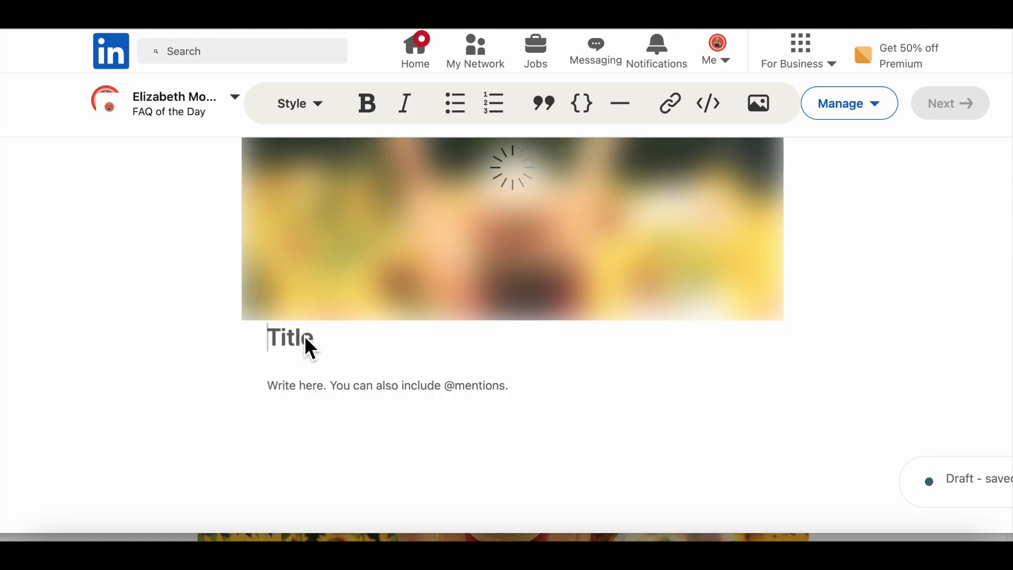
text(The Truth About Happiness: It’s Closer Than You Think)
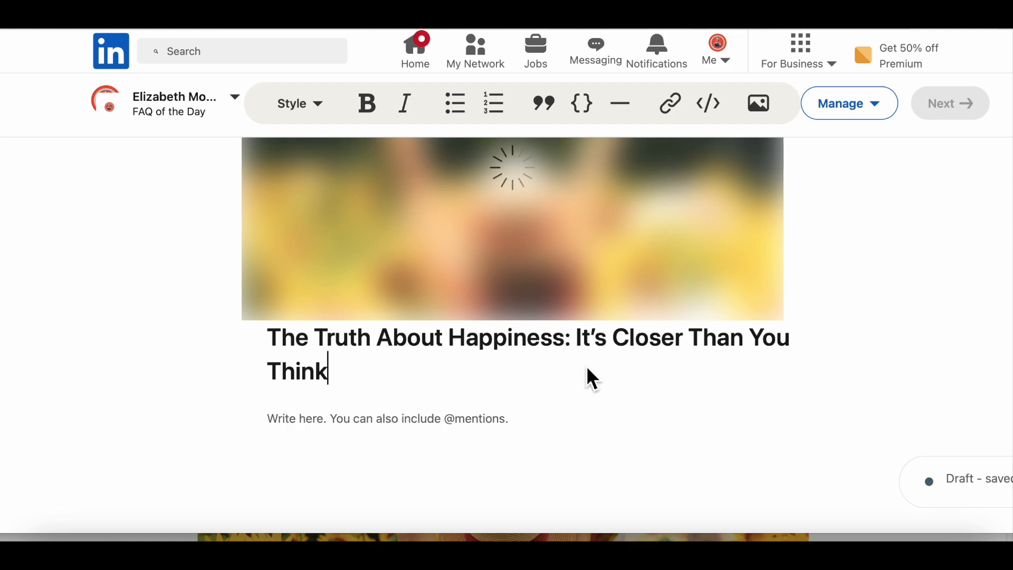
Copy the happiness text from Notes, from its headline through the closing question, and paste it into the article body
scroll(669, 381, down, 1)
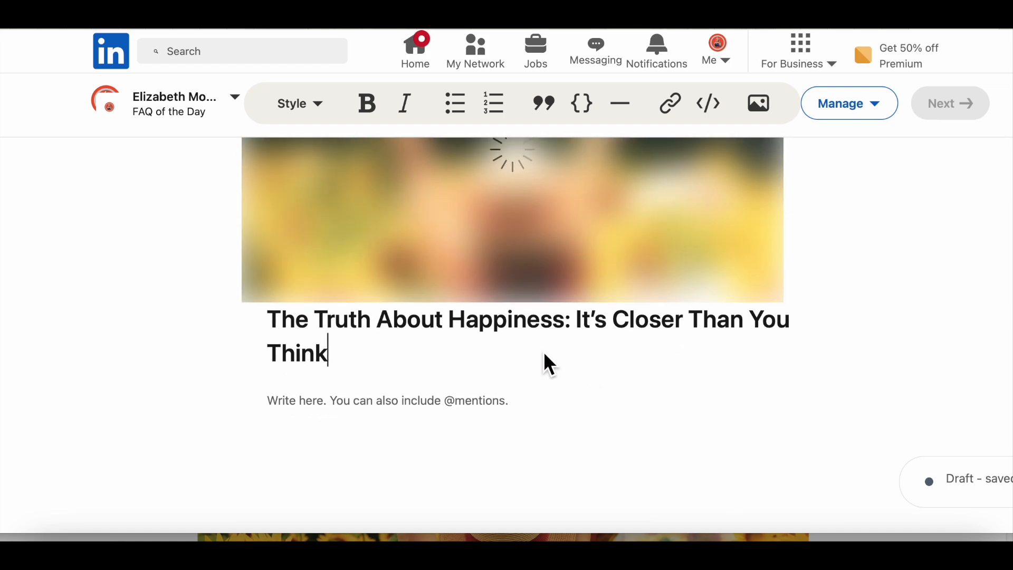
scroll(561, 344, up, 3)
scroll(561, 340, down, 2)
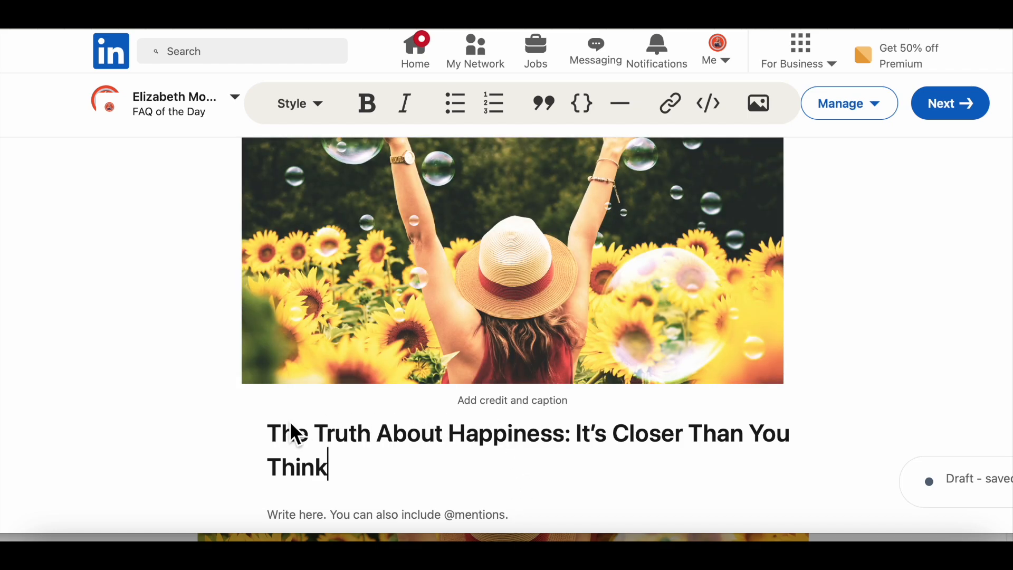
scroll(414, 478, down, 1)
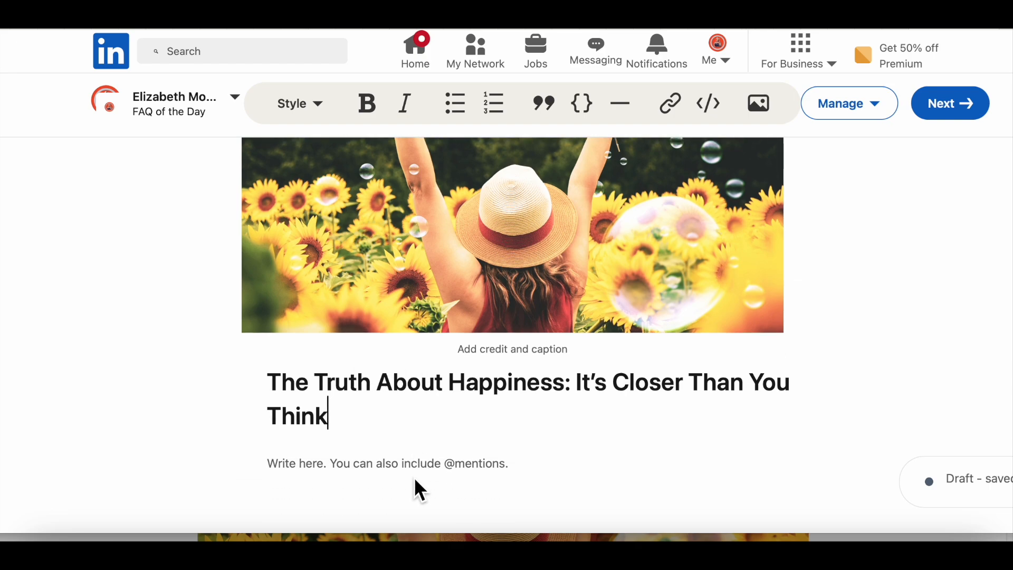
scroll(415, 480, down, 1)
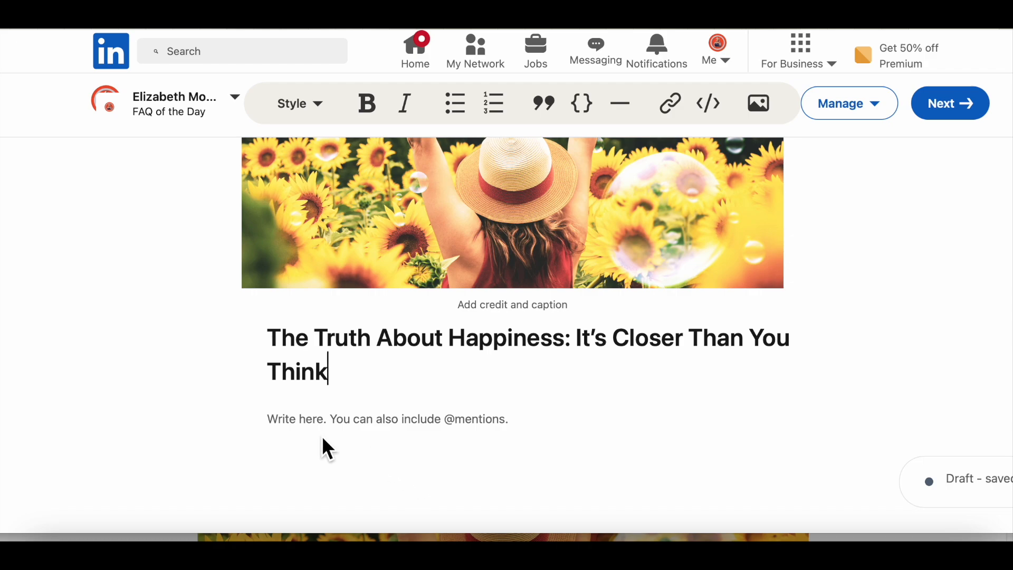
scroll(323, 438, down, 1)
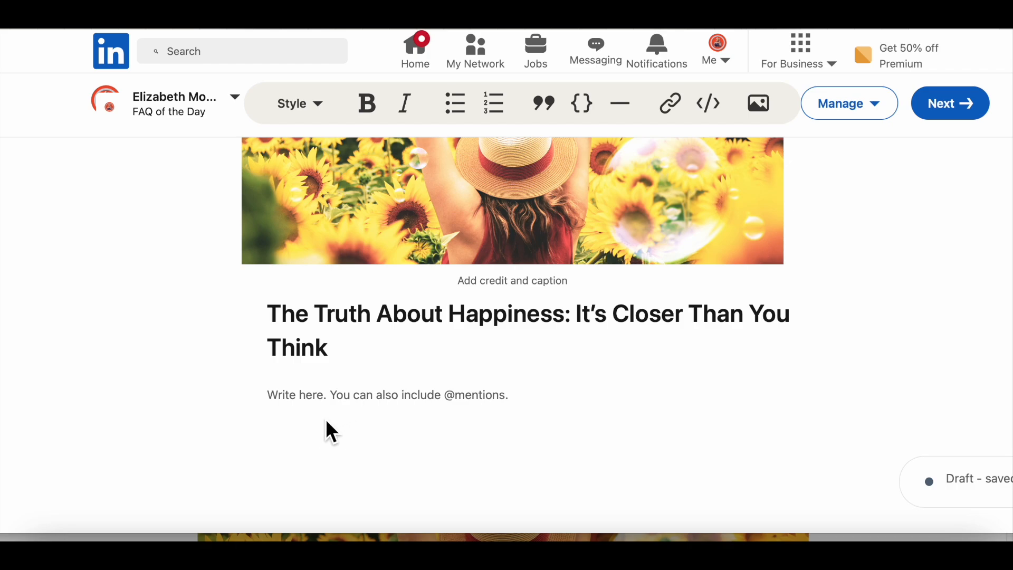
click(314, 398)
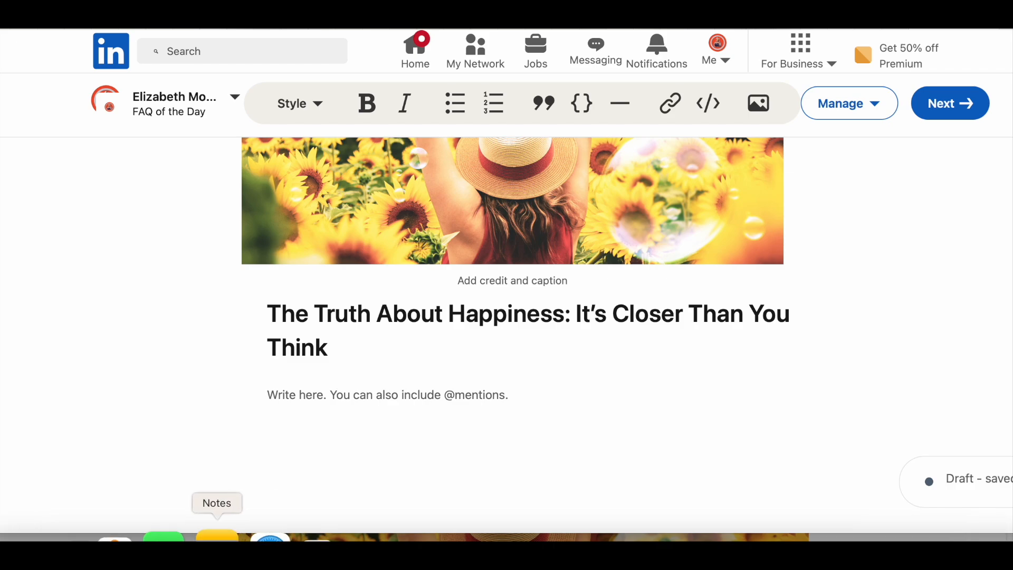
click(217, 537)
click(200, 224)
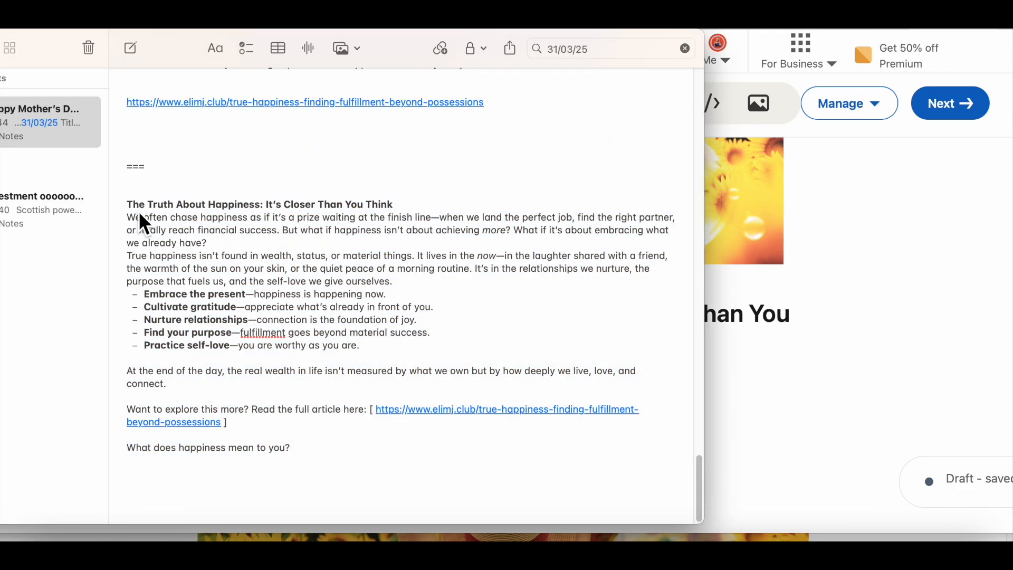
drag(129, 204, 316, 455)
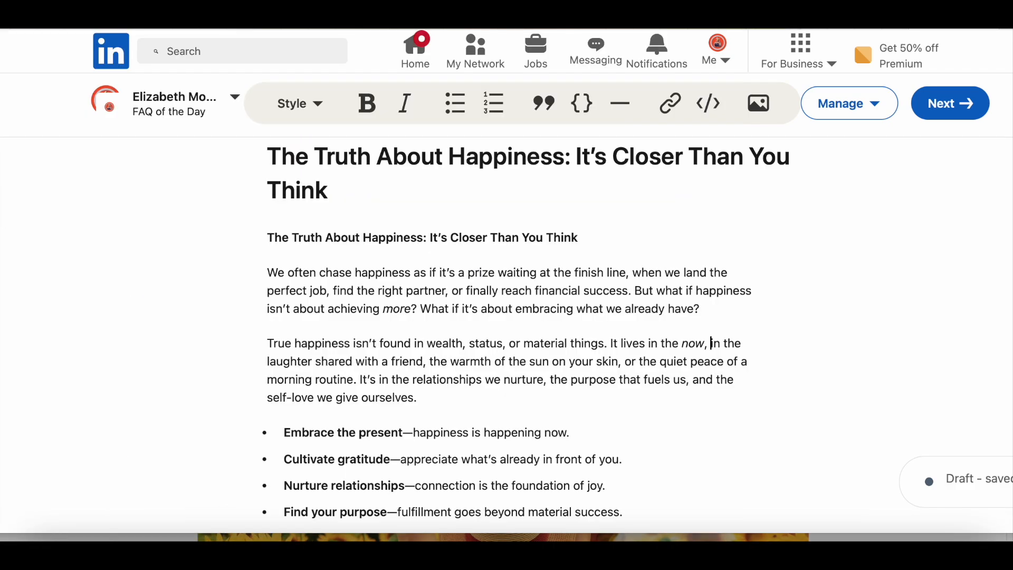
scroll(409, 294, up, 5)
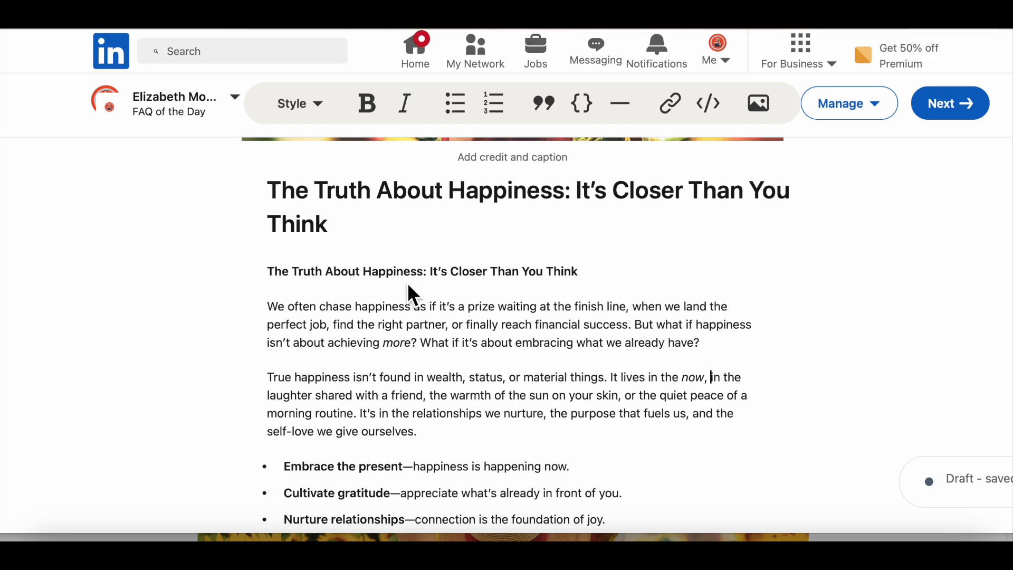
scroll(320, 291, up, 3)
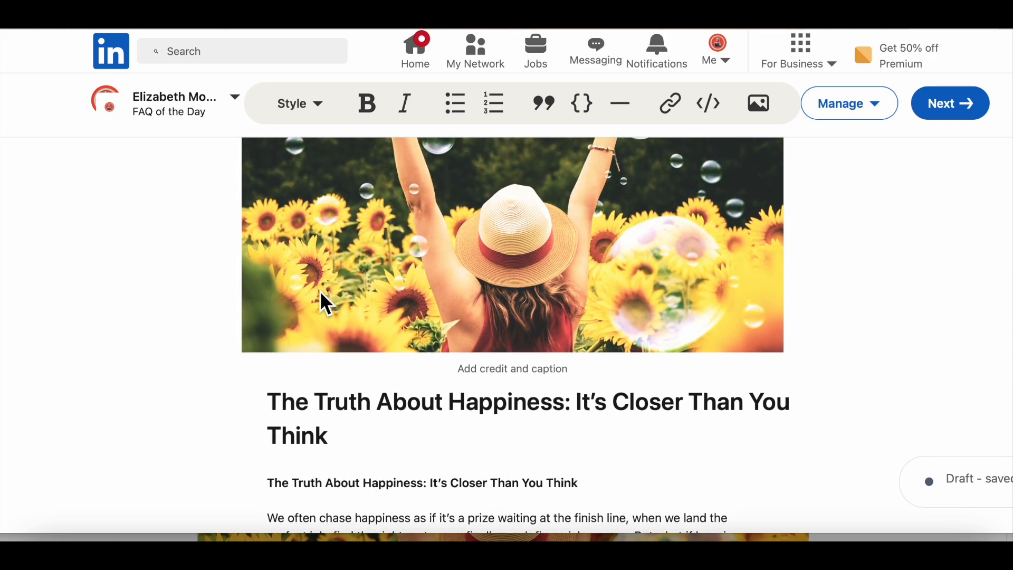
scroll(427, 380, up, 2)
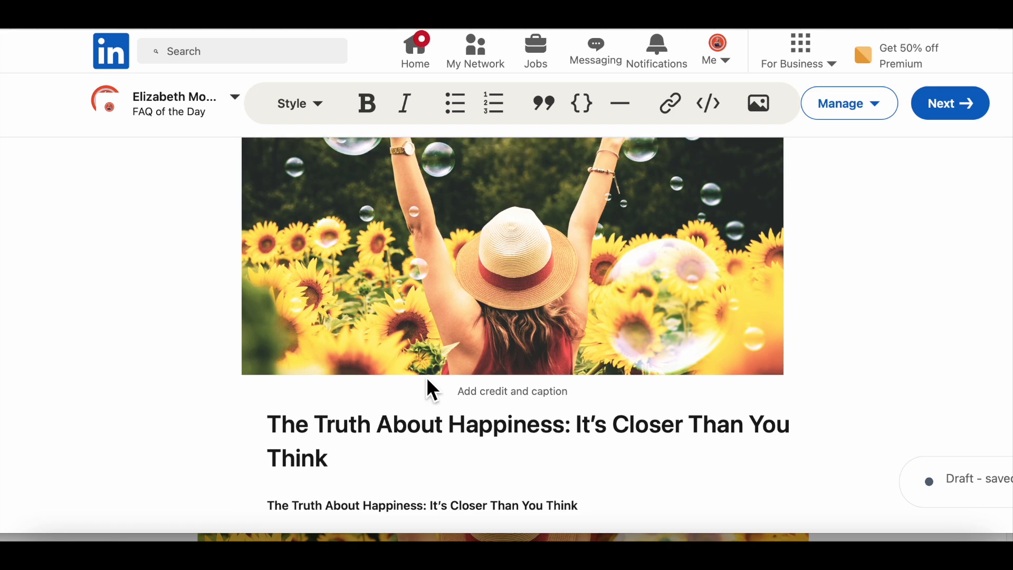
Review the whole article draft, from the cover image and title through the bulleted list to the blog link and closing question
scroll(428, 381, up, 3)
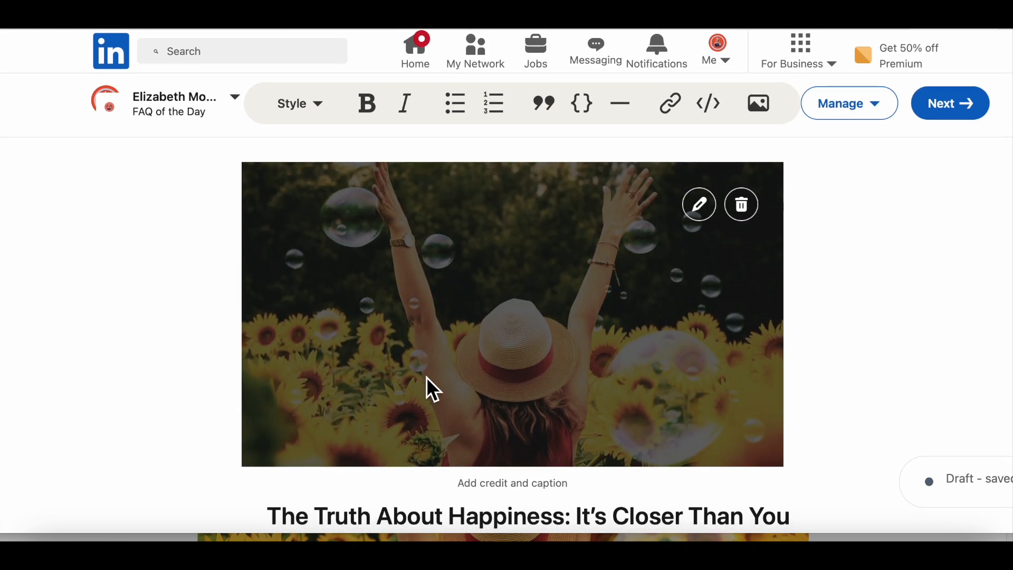
scroll(428, 380, down, 10)
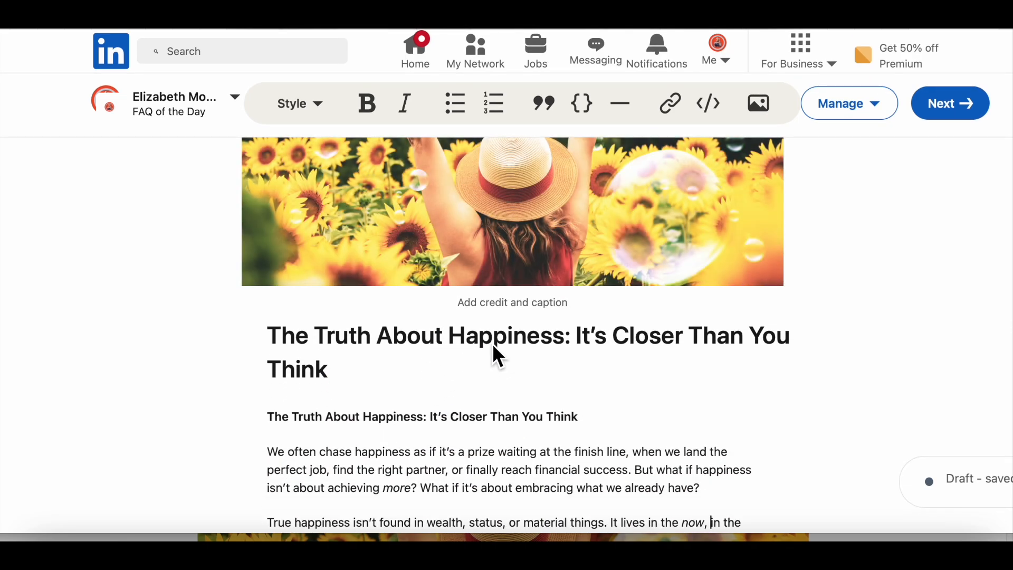
scroll(494, 348, down, 5)
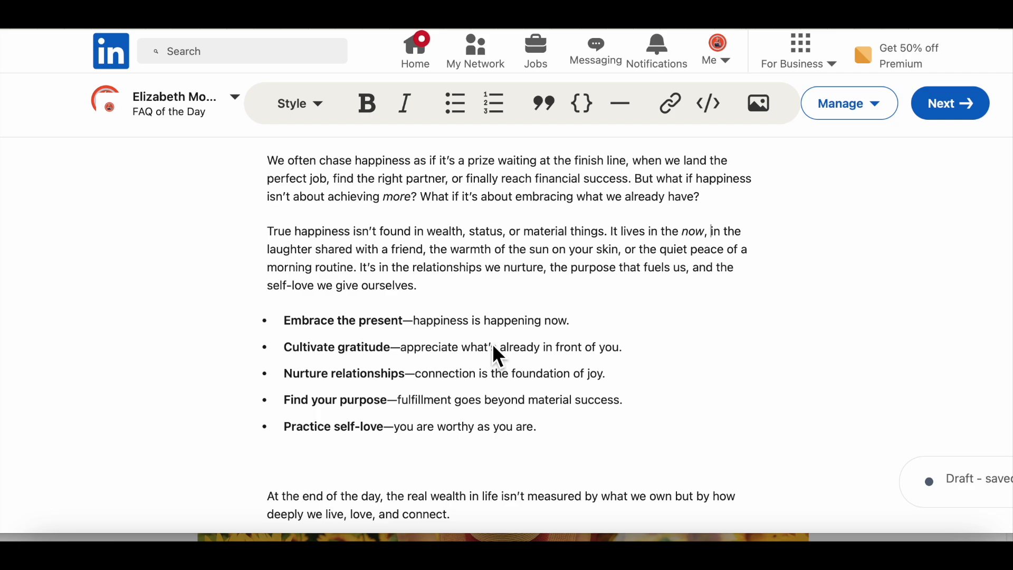
scroll(495, 349, up, 1)
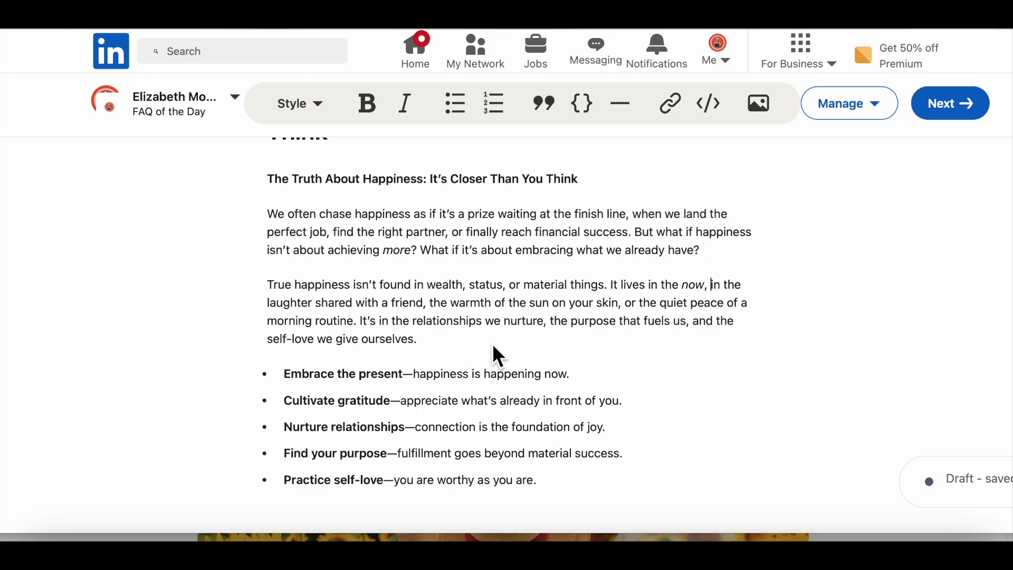
scroll(498, 356, down, 1)
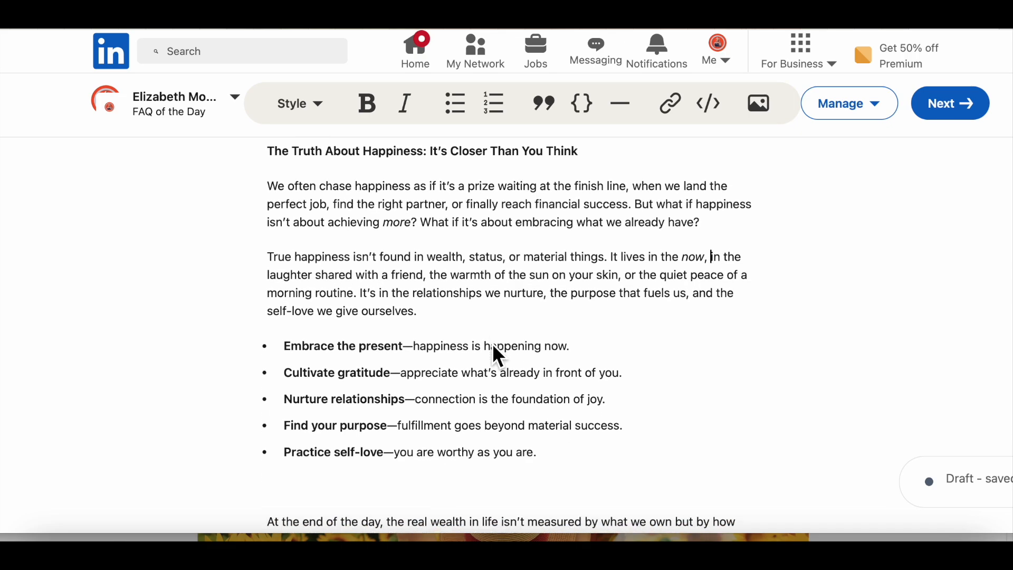
scroll(493, 348, up, 3)
scroll(494, 349, down, 1)
scroll(495, 350, down, 7)
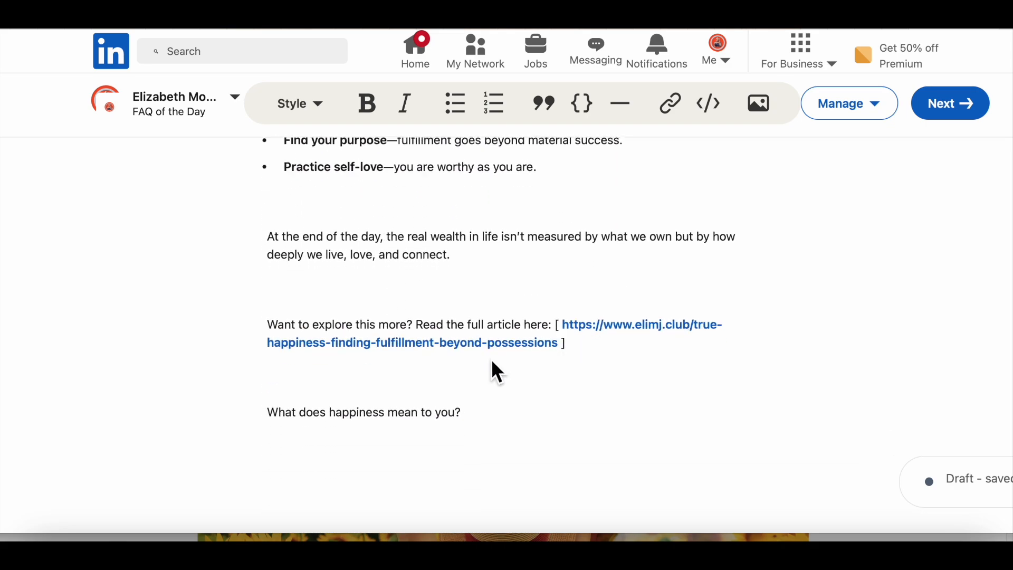
scroll(493, 381, up, 3)
scroll(491, 383, up, 3)
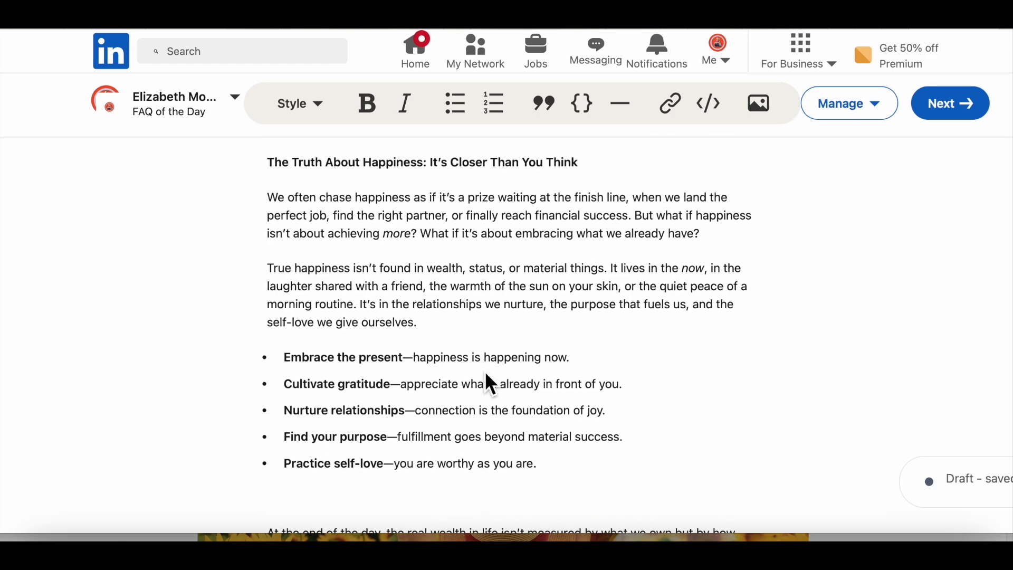
scroll(387, 301, up, 4)
scroll(346, 364, down, 1)
scroll(354, 304, down, 6)
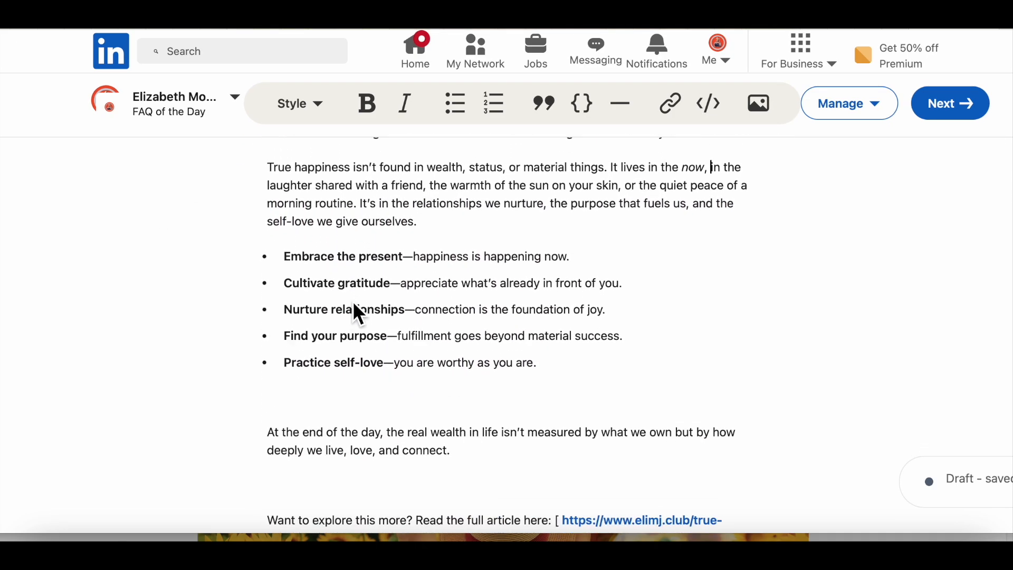
scroll(399, 376, down, 1)
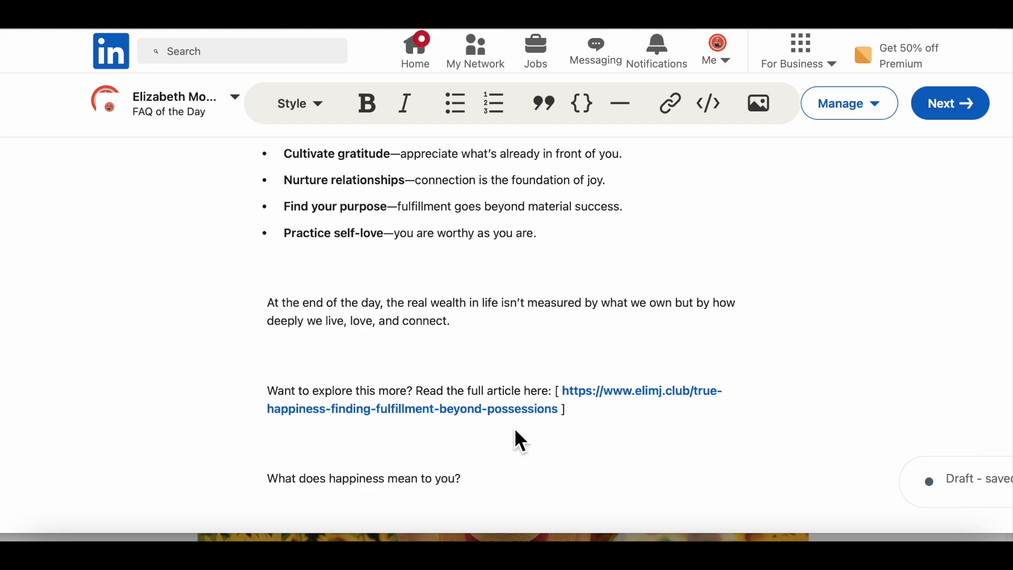
scroll(312, 265, up, 7)
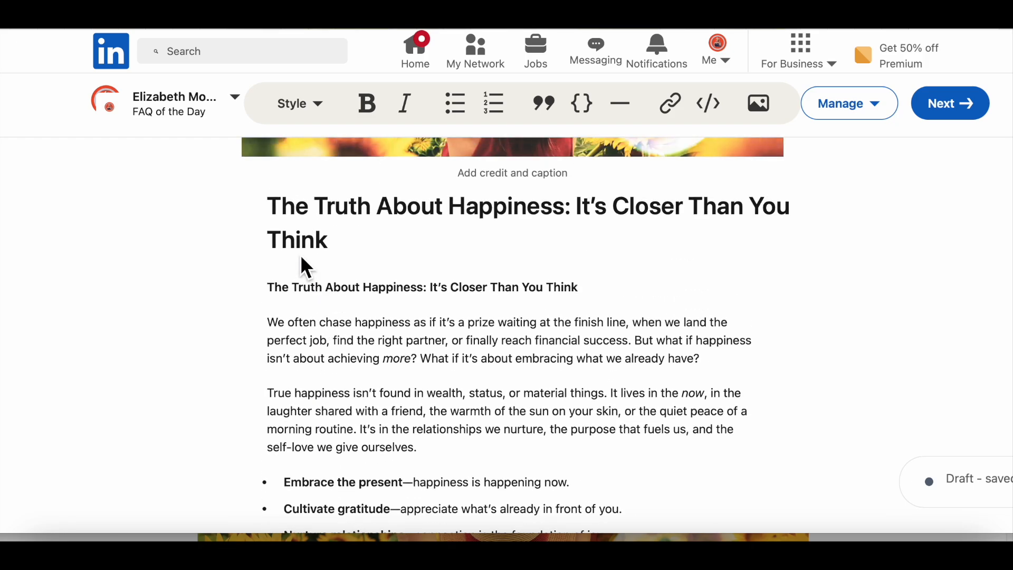
scroll(360, 460, down, 4)
scroll(361, 462, down, 3)
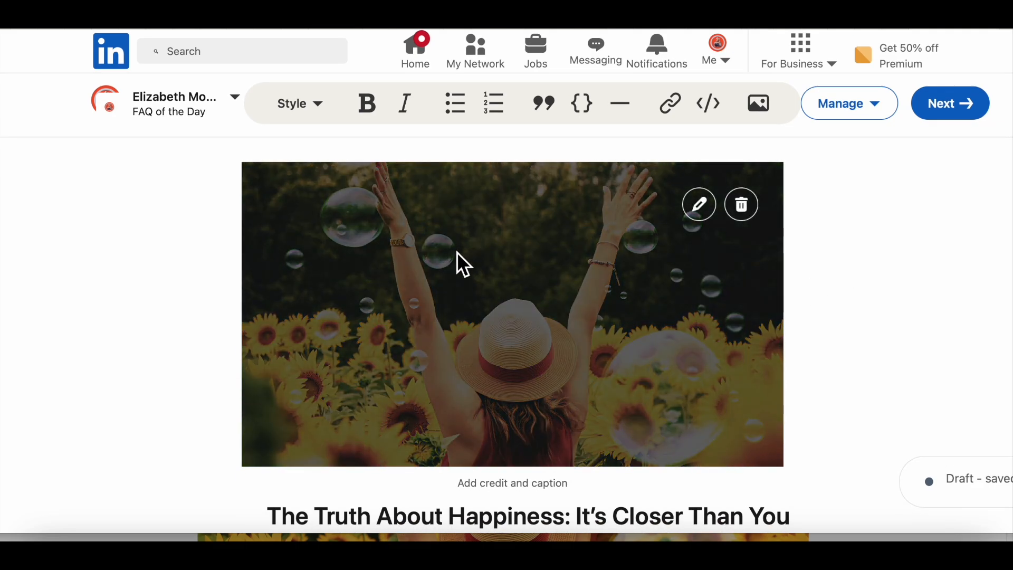
scroll(457, 253, down, 1)
scroll(502, 271, down, 6)
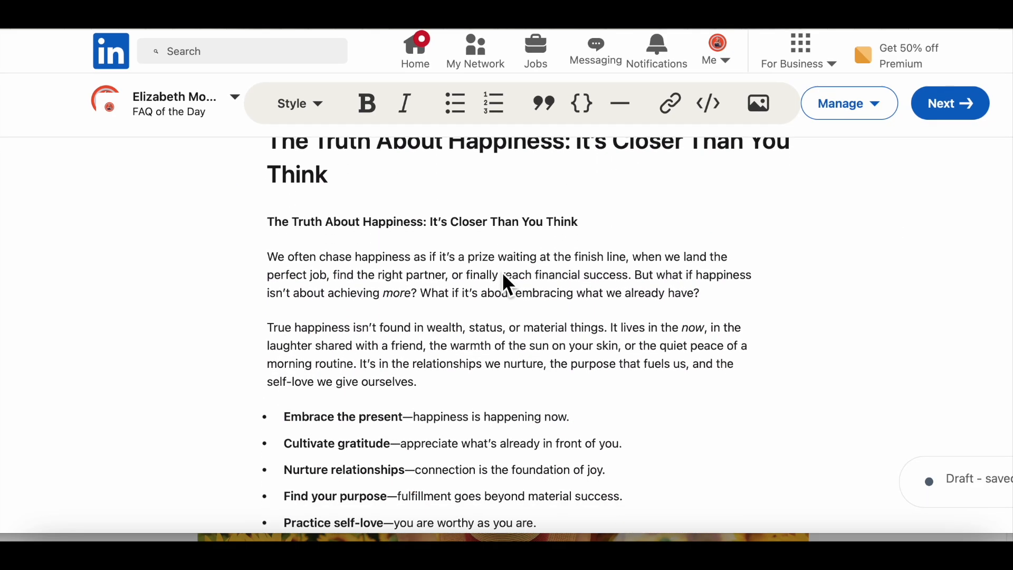
scroll(501, 272, down, 5)
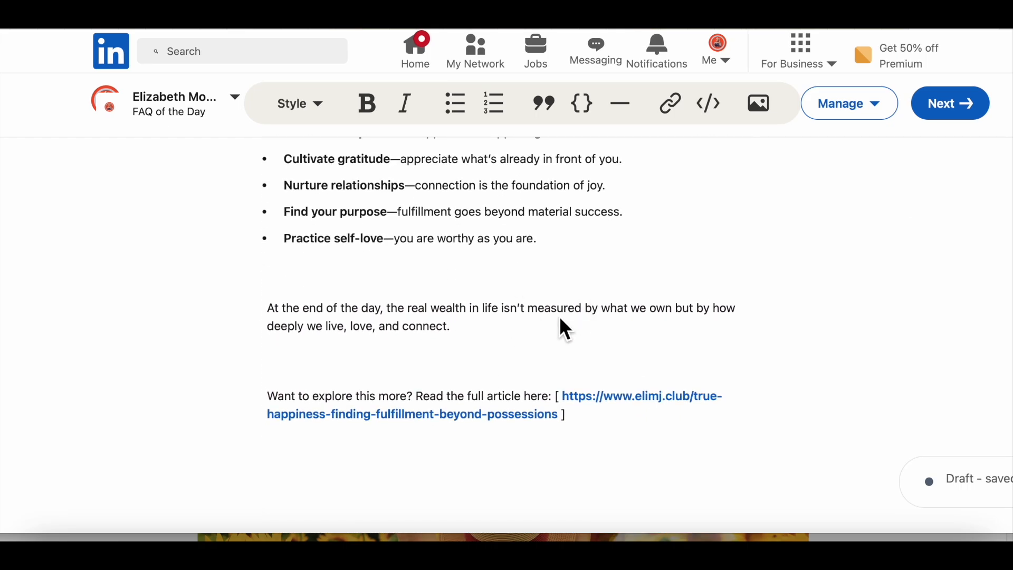
scroll(580, 301, up, 4)
scroll(695, 221, up, 8)
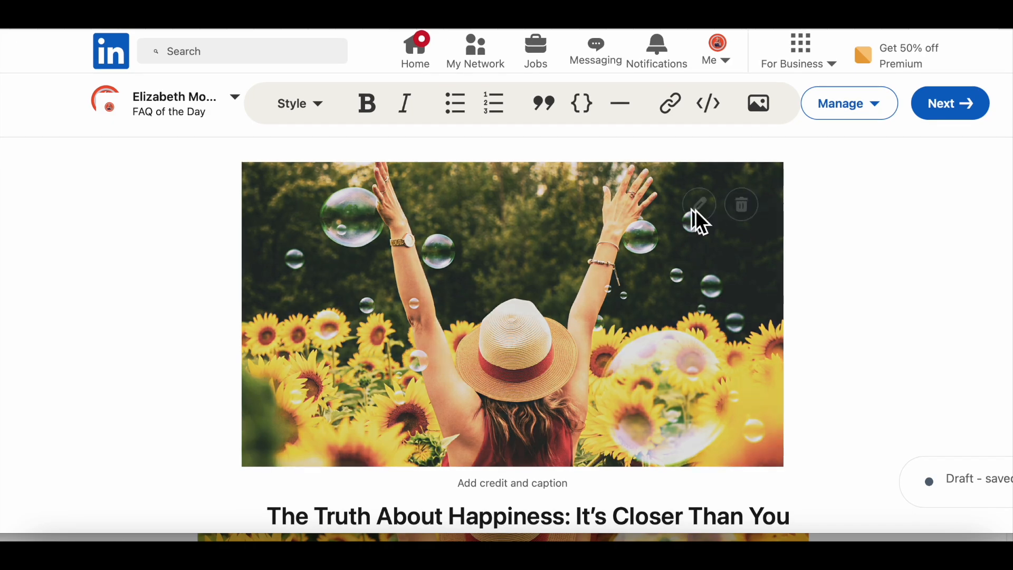
Switch the draft to an individual article and check its content from the cover image to the end
click(955, 110)
key(Escape)
scroll(685, 338, down, 1)
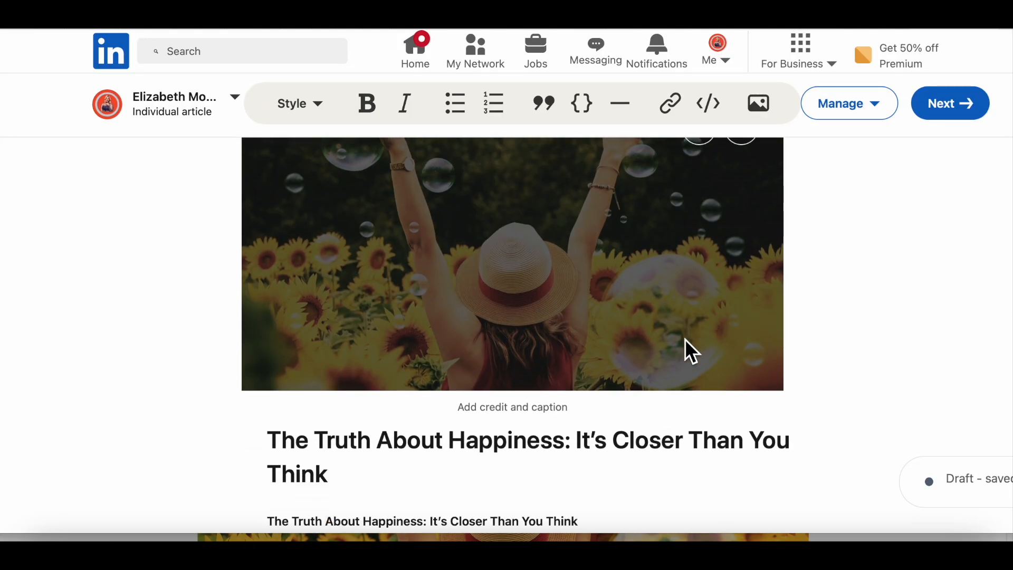
scroll(686, 342, down, 12)
scroll(686, 342, up, 12)
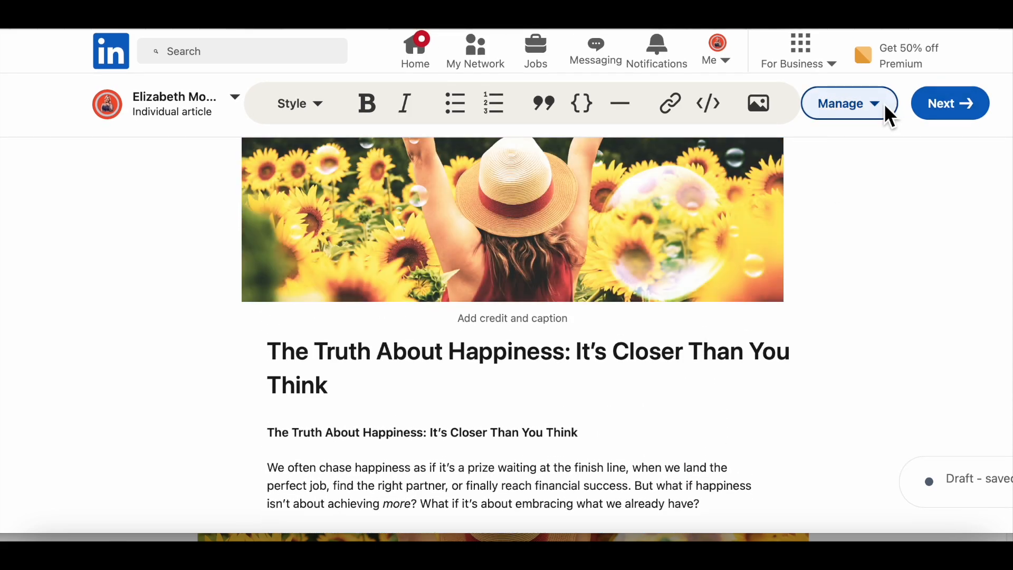
Proceed to publishing and add the post introduction that begins "True happiness isn’t found in wealth, status, or material things"
click(883, 103)
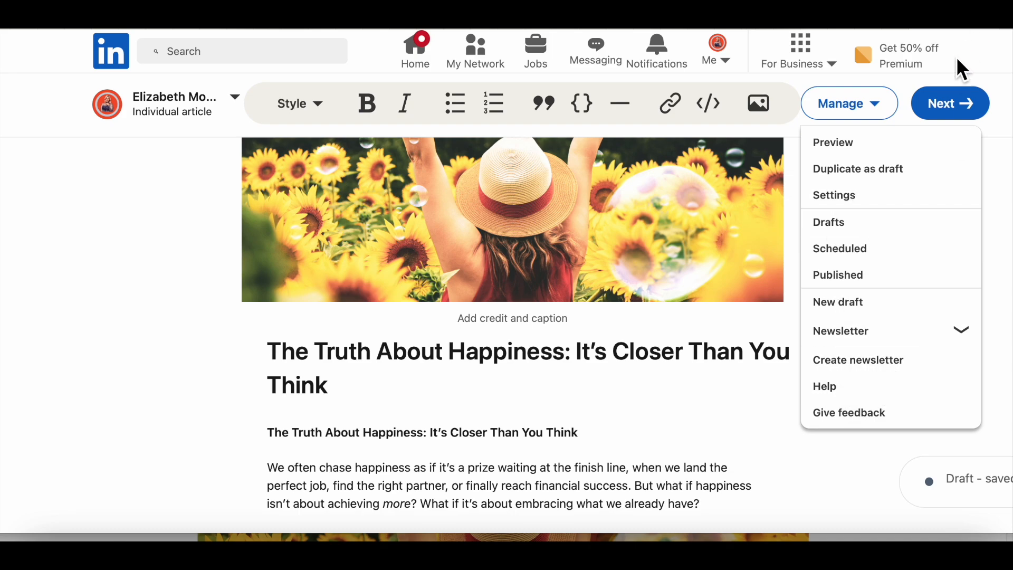
click(956, 101)
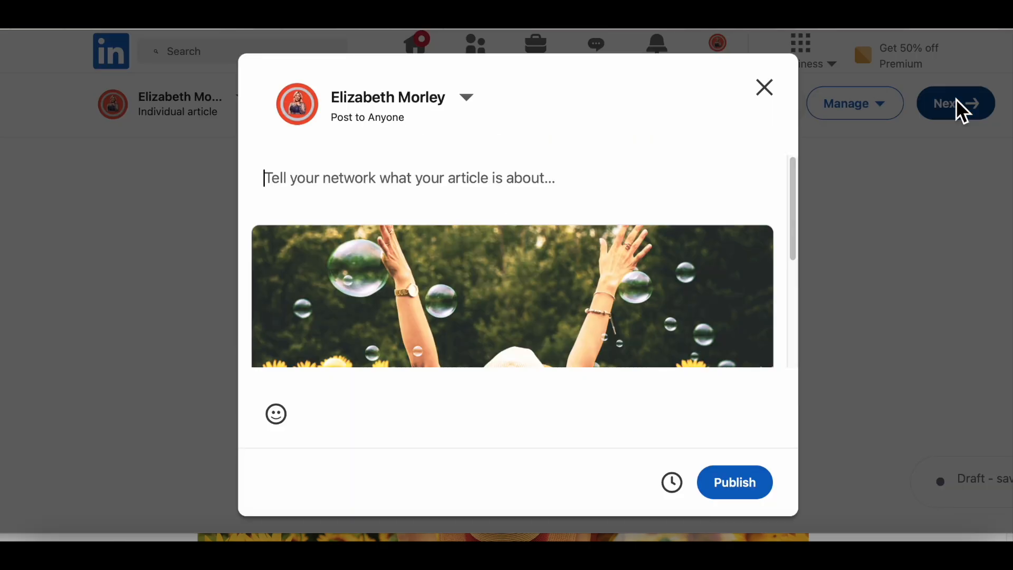
click(274, 181)
text(True happiness isn’t found in wealth, status, or material things, it’s in the moments we embrace, the connections we nurture, and the love we give.  I recently shared a blog post that explores what it really means to be happy, beyond the external markers of success. If you've ever wondered why some people "have it all" but still feel unfulfilled, this is for you.  Learn how to cultivate happiness in your daily life, appreciate the present, and embrace your worth, just as you are. Read the full article here: [ https://www.elimj.club/true-happiness-finding-fulfillment-beyond-possessions ]  Feel free to me know your thoughts, what does happiness mean to you? 💭)
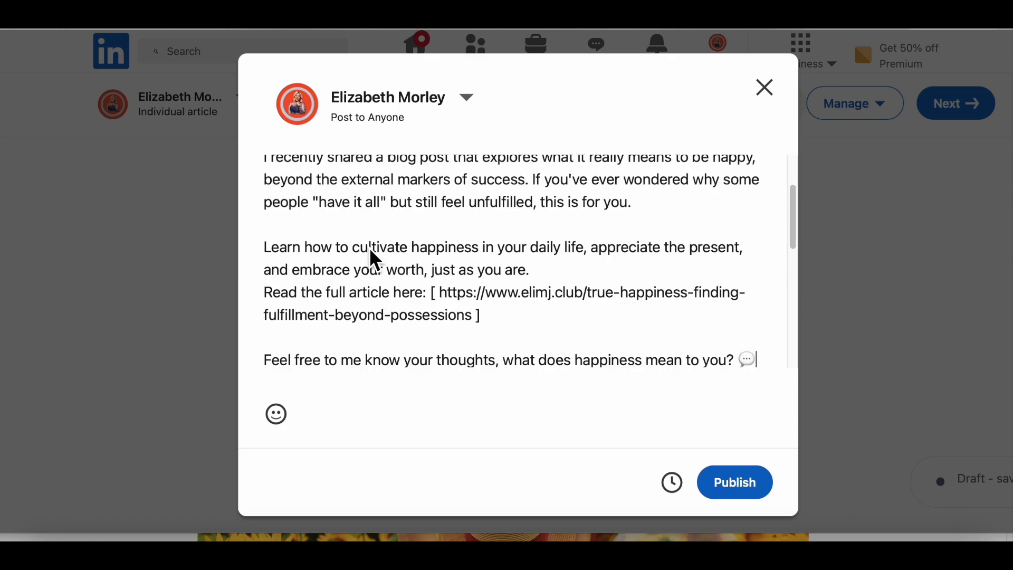
Read through the post introduction from its opening sentence to the article link and closing question
scroll(370, 248, up, 5)
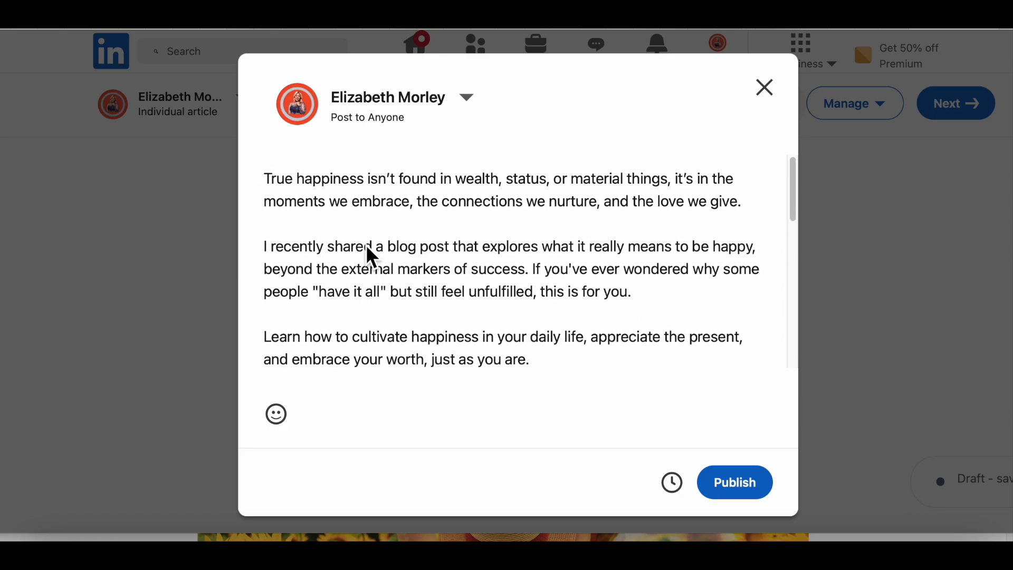
scroll(408, 218, down, 1)
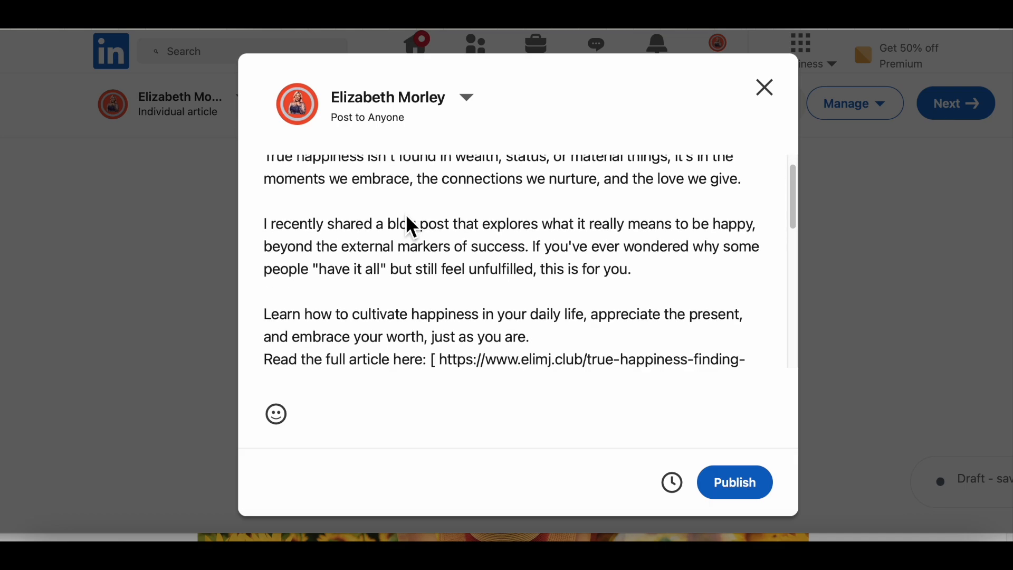
scroll(407, 218, up, 1)
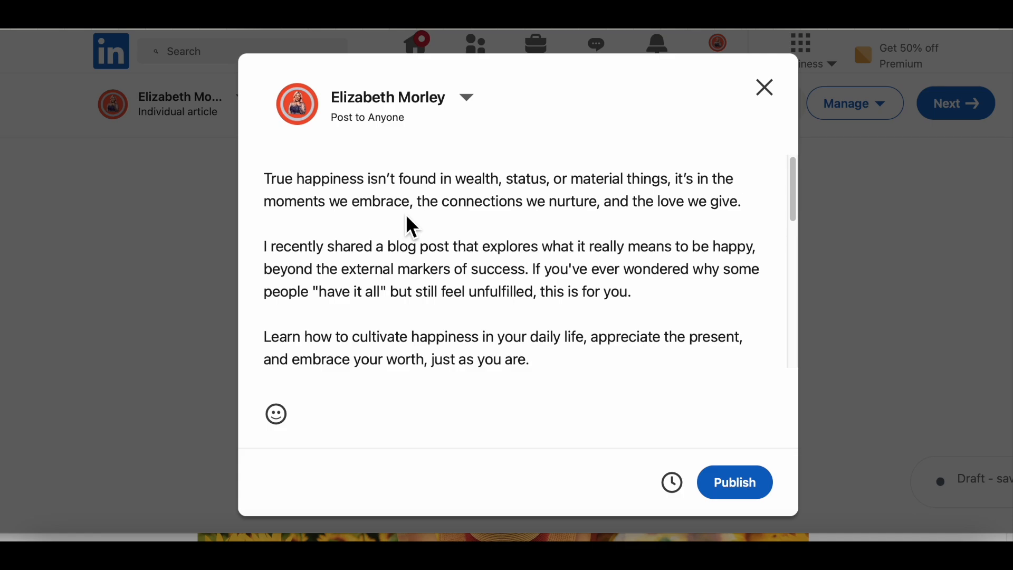
scroll(408, 217, down, 3)
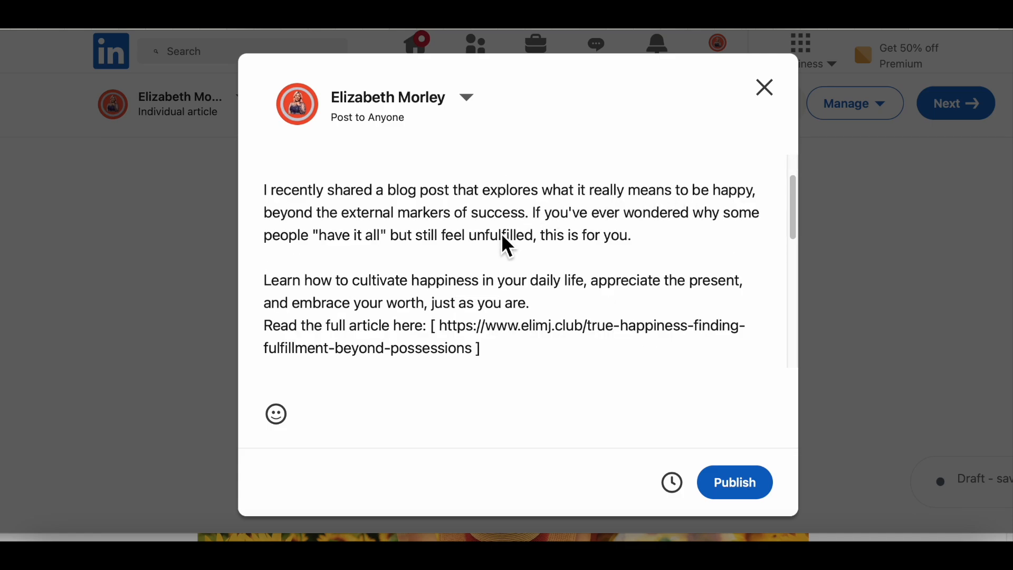
scroll(502, 238, up, 2)
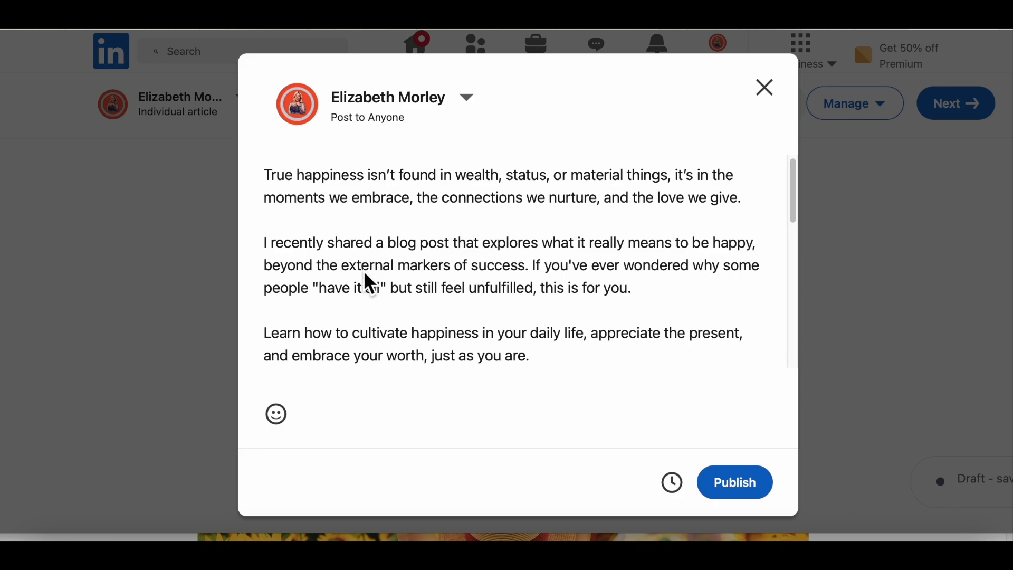
scroll(366, 274, down, 2)
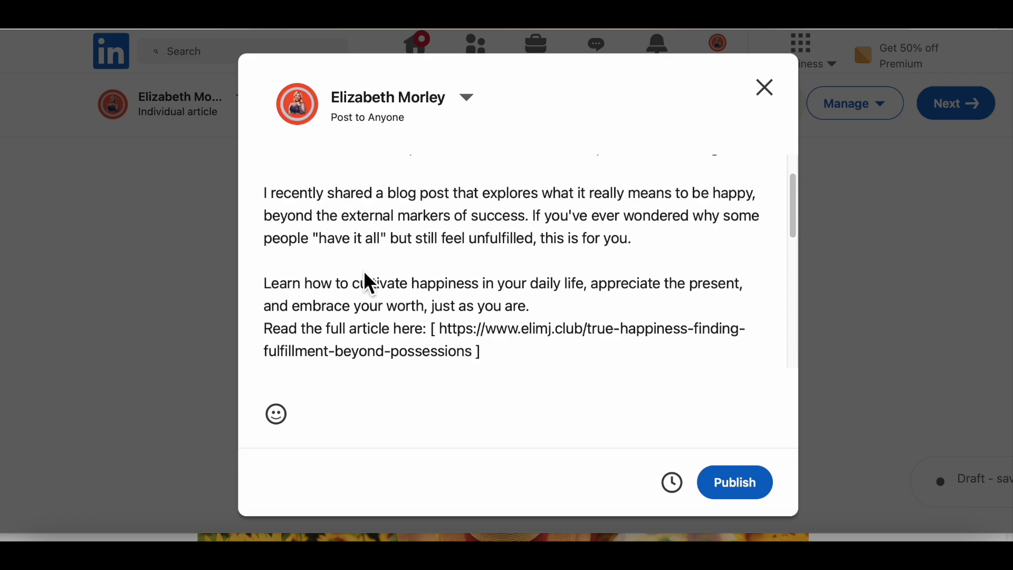
scroll(364, 271, down, 1)
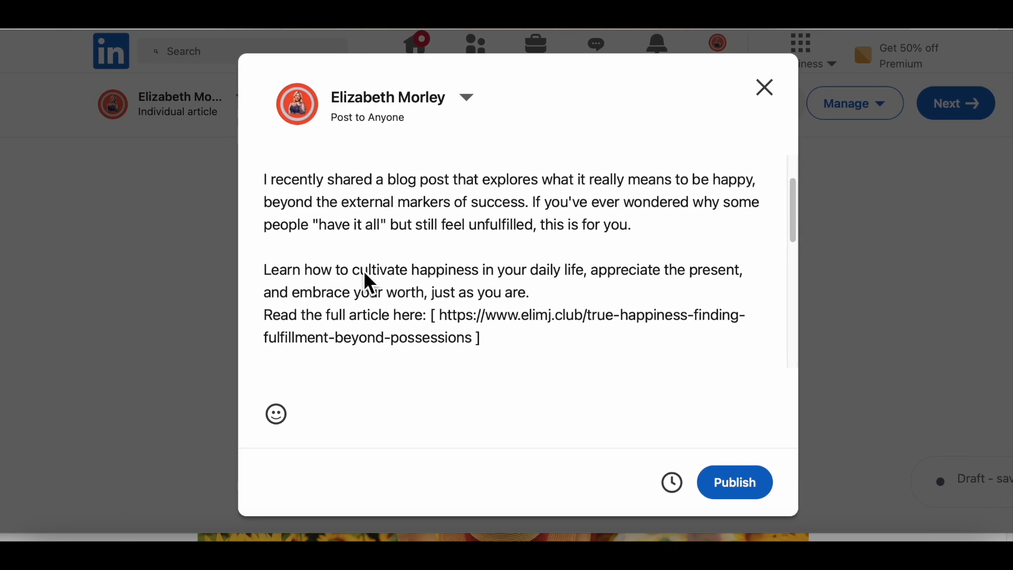
scroll(366, 275, down, 2)
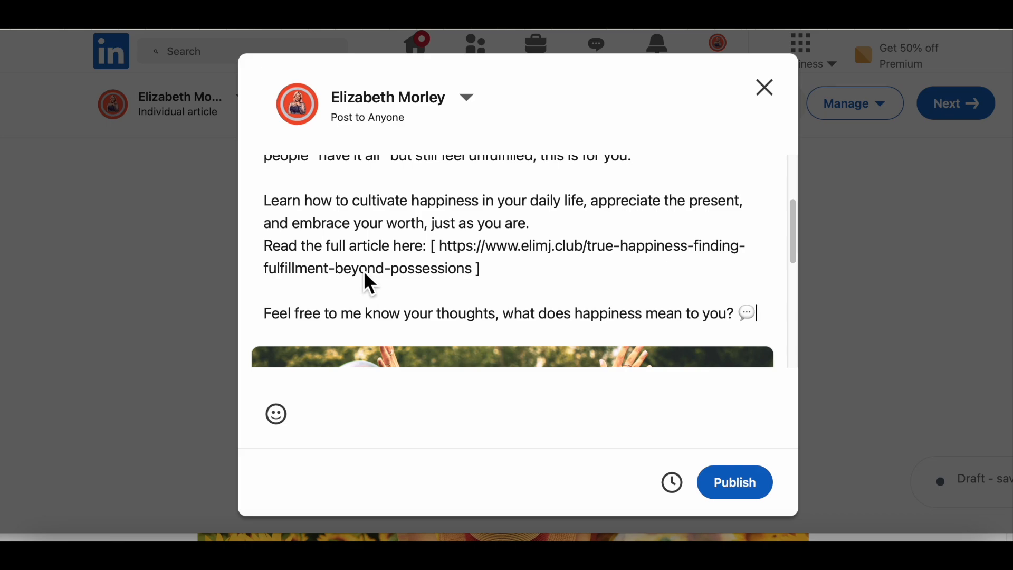
Remove the speech-bubble emoji after the closing question "what does happiness mean to you?" in the post introduction
key(BackSpace)
drag(269, 317, 701, 322)
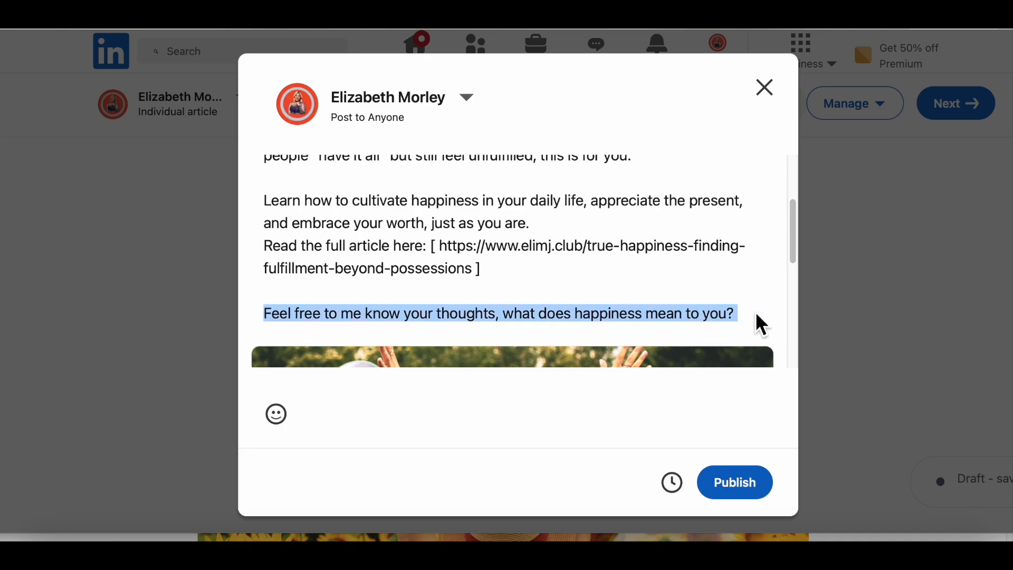
click(489, 268)
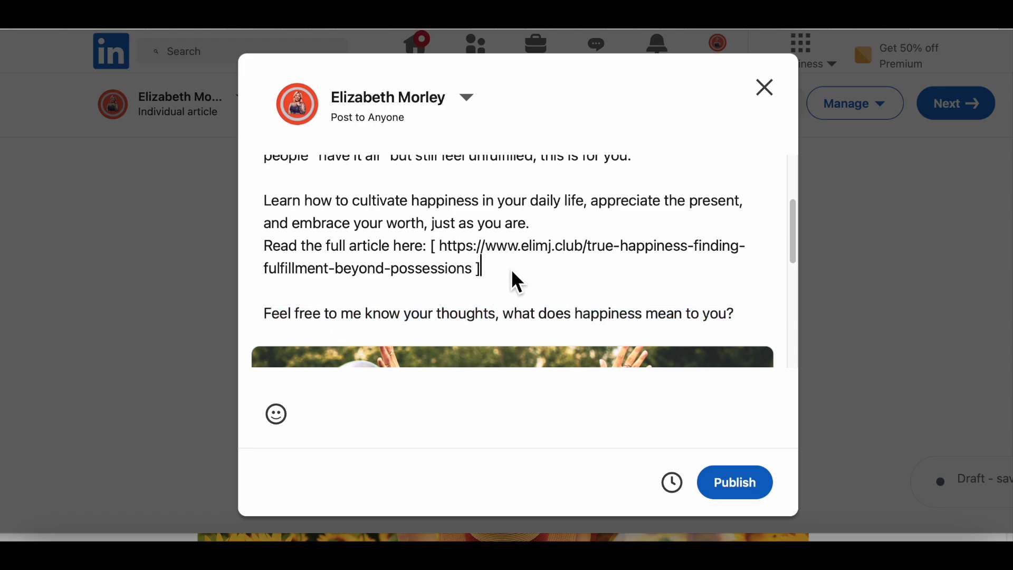
Delete the bracketed blog link and shorten its line in the post introduction to "Read the full article."
click(432, 246)
drag(433, 246, 515, 285)
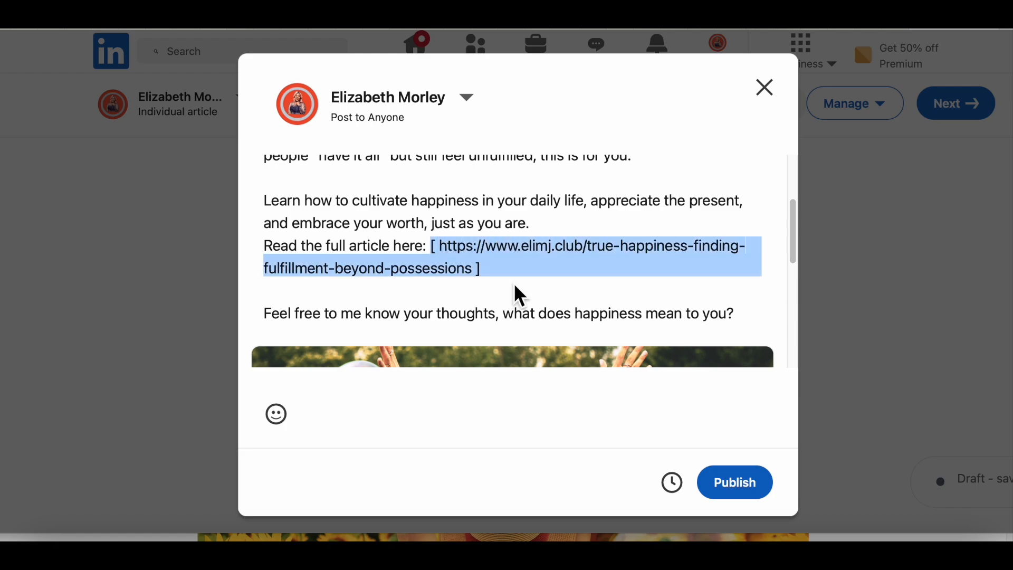
key(BackSpace)
key(BackSpace)
key(BackSpace)
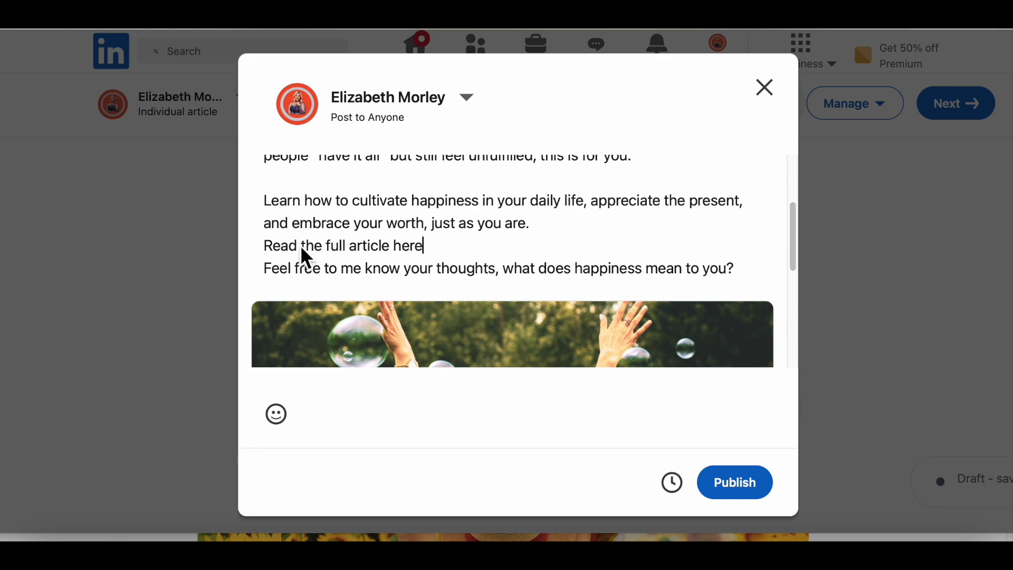
key(BackSpace)
key(BackSpace)
key(BackSpace)
key(BackSpace)
key(BackSpace)
text(.)
Add the hashtags "#Empowerment #elimjofficial #selflove" below the closing question, separated by blank lines, and review the text
click(759, 275)
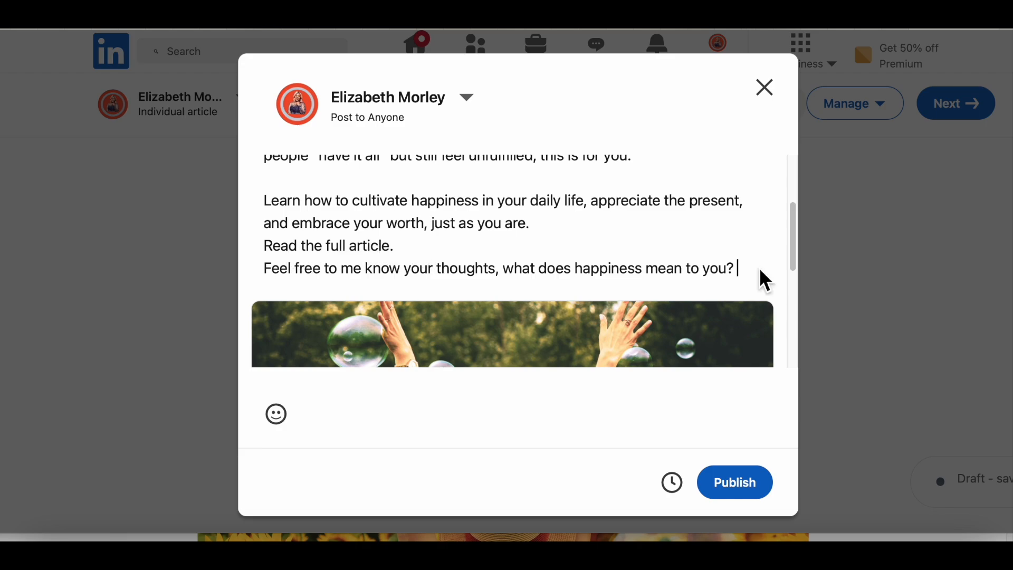
key(Return)
key(Return)
key(Return)
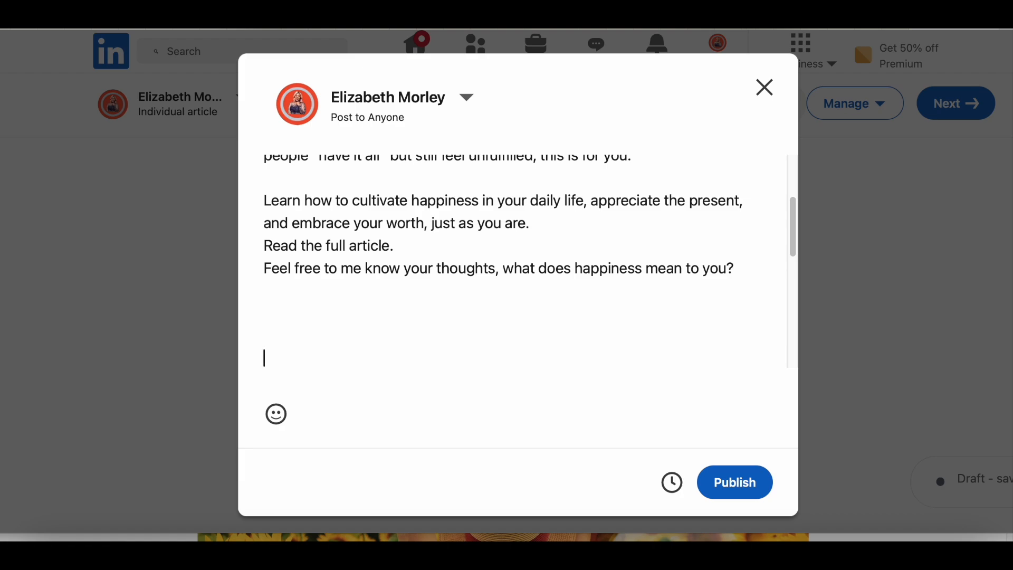
text(#Empowerment #elimjofficial #selflove)
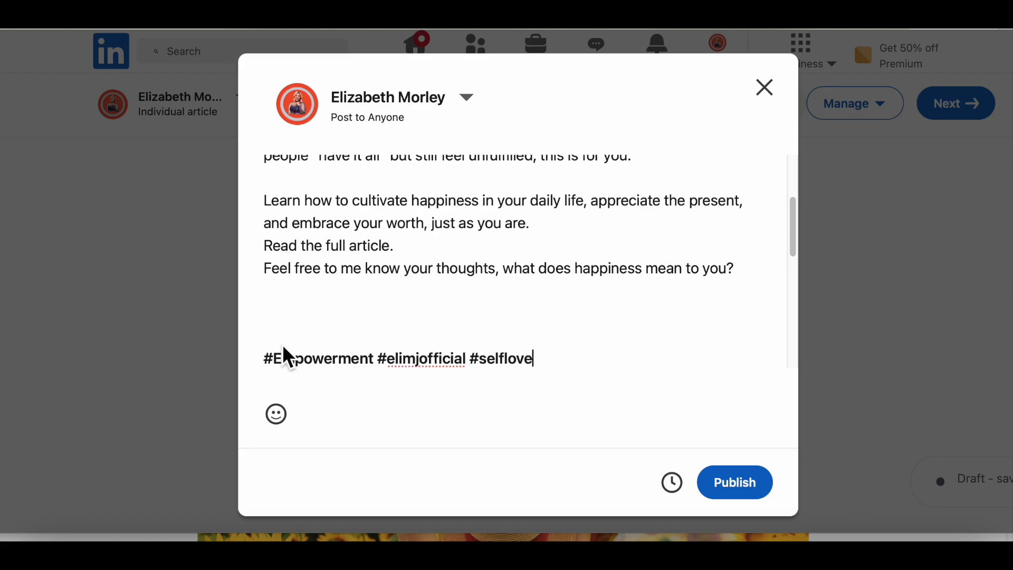
scroll(306, 324, up, 2)
scroll(331, 335, down, 1)
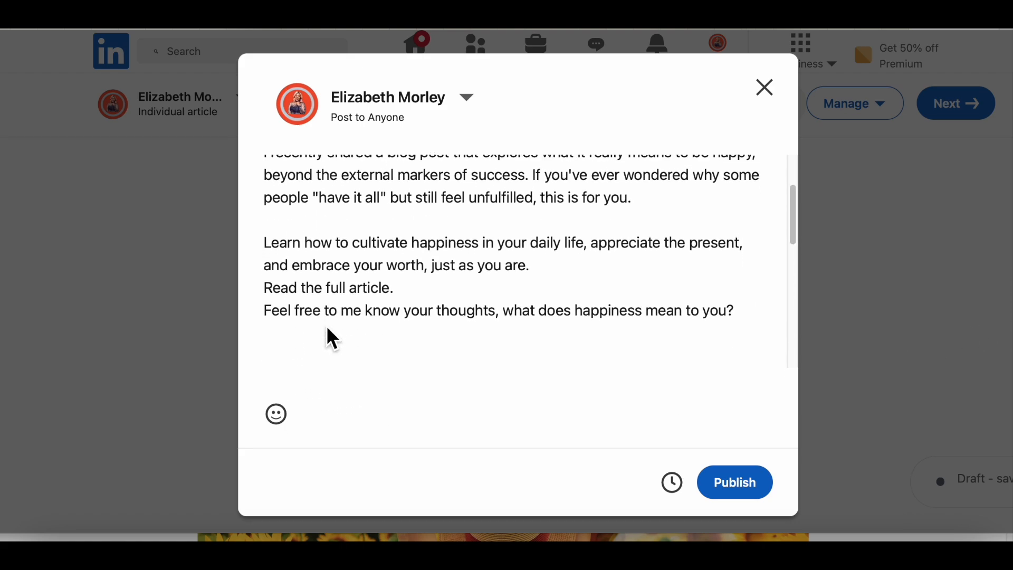
Check the post introduction, hashtags and article preview card, and publish the article
scroll(328, 328, up, 1)
scroll(328, 328, down, 5)
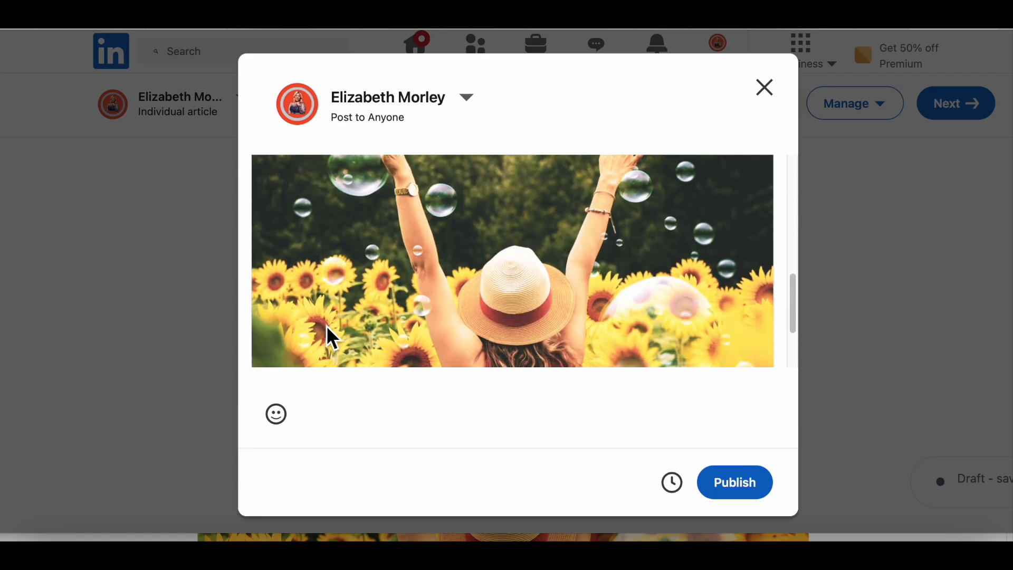
scroll(327, 329, up, 4)
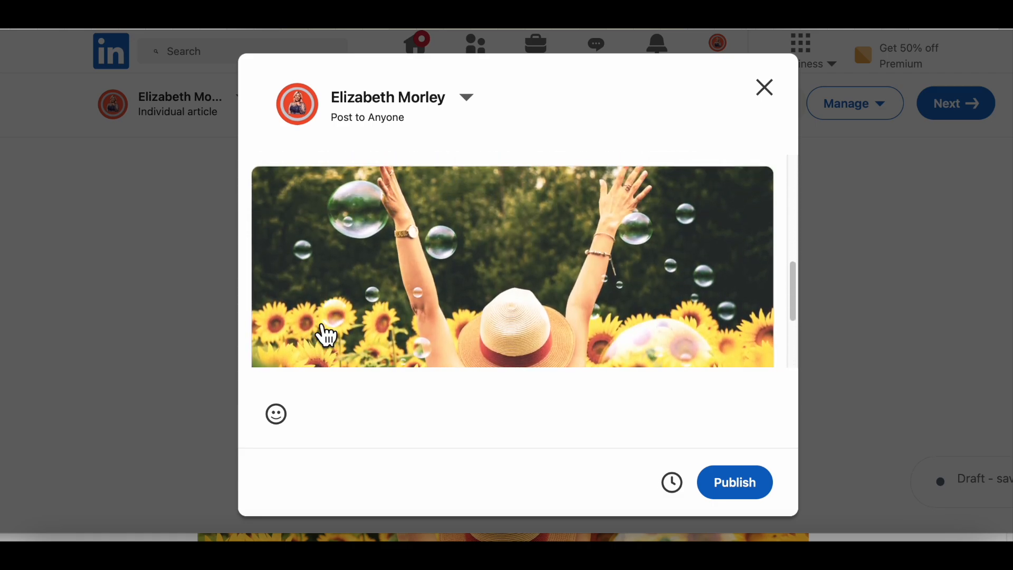
scroll(328, 335, up, 5)
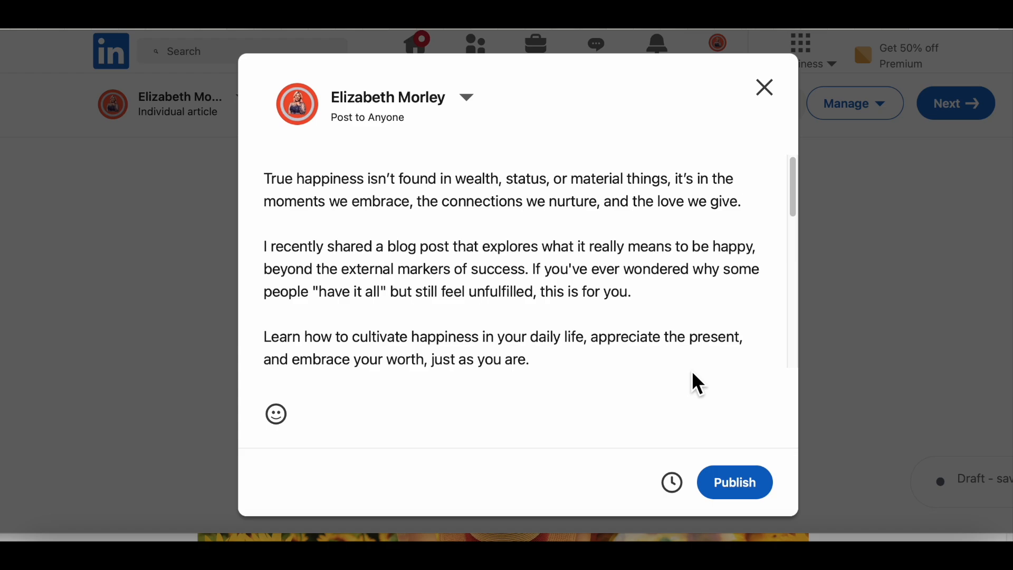
scroll(704, 311, down, 6)
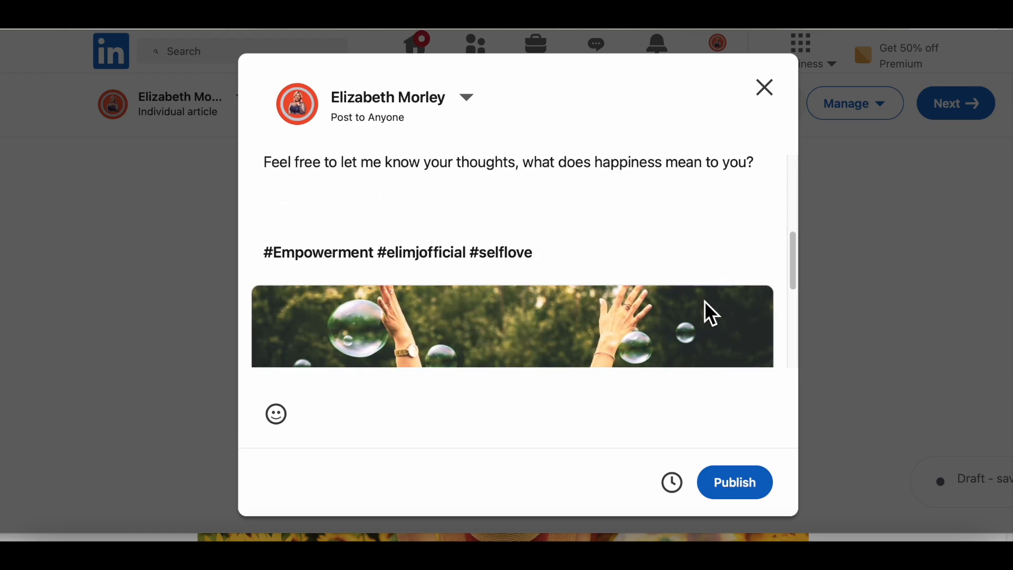
scroll(704, 311, up, 3)
scroll(703, 310, down, 5)
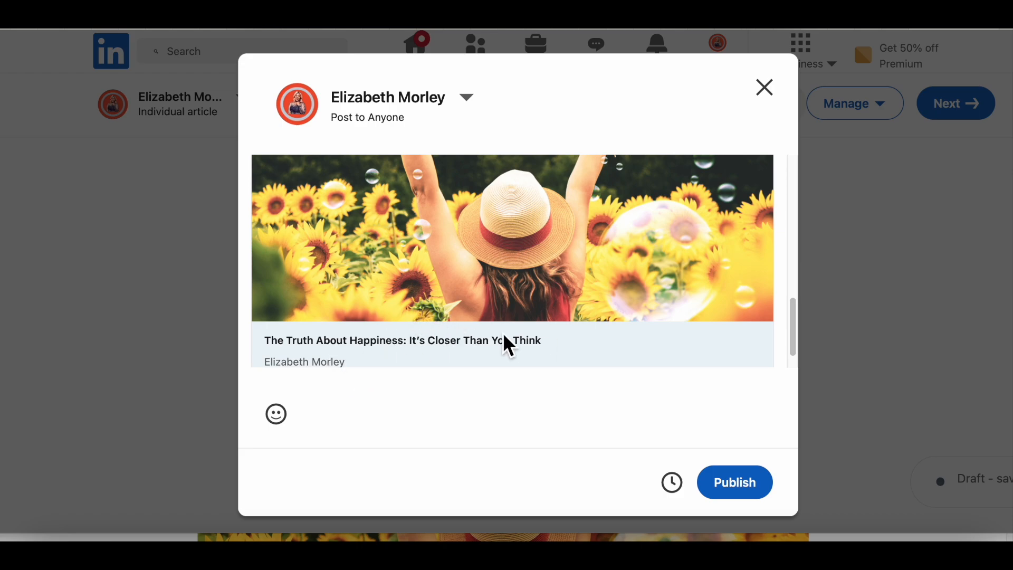
click(746, 498)
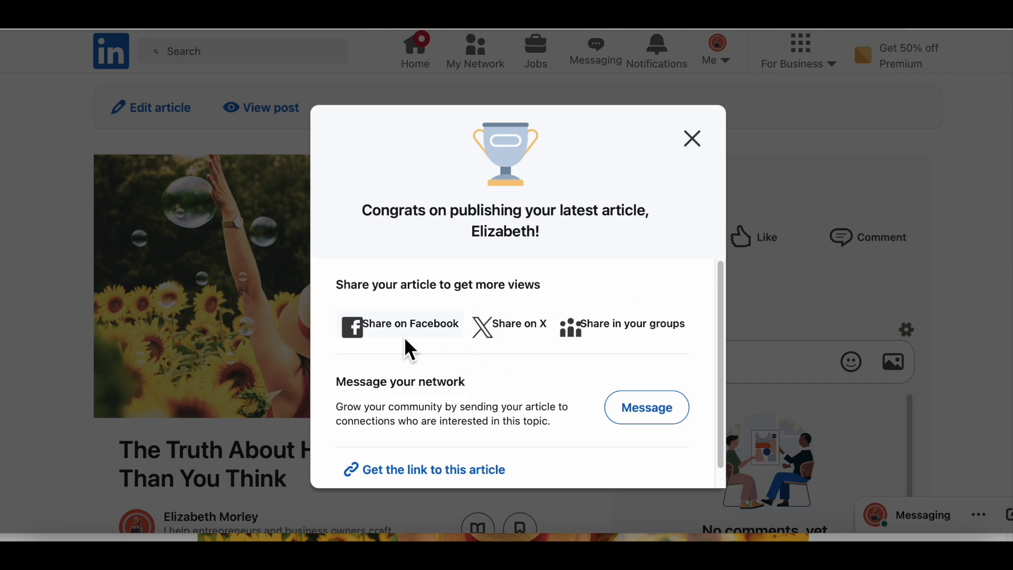
Copy the link to the published article and close the congratulations dialog
scroll(412, 364, down, 1)
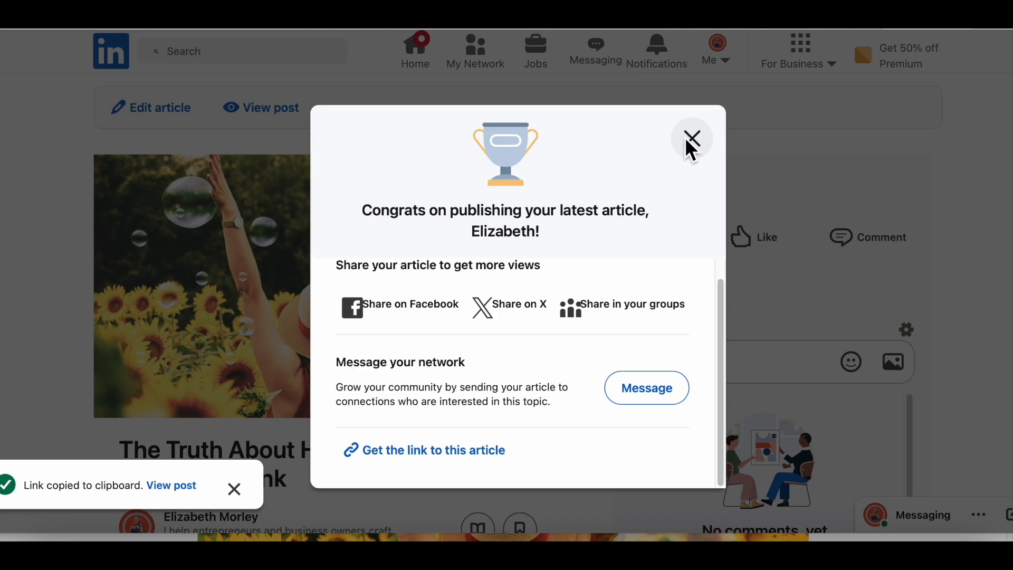
click(693, 138)
Look over the published article, dismiss the link notification, and save the article to the saved items
scroll(597, 262, down, 10)
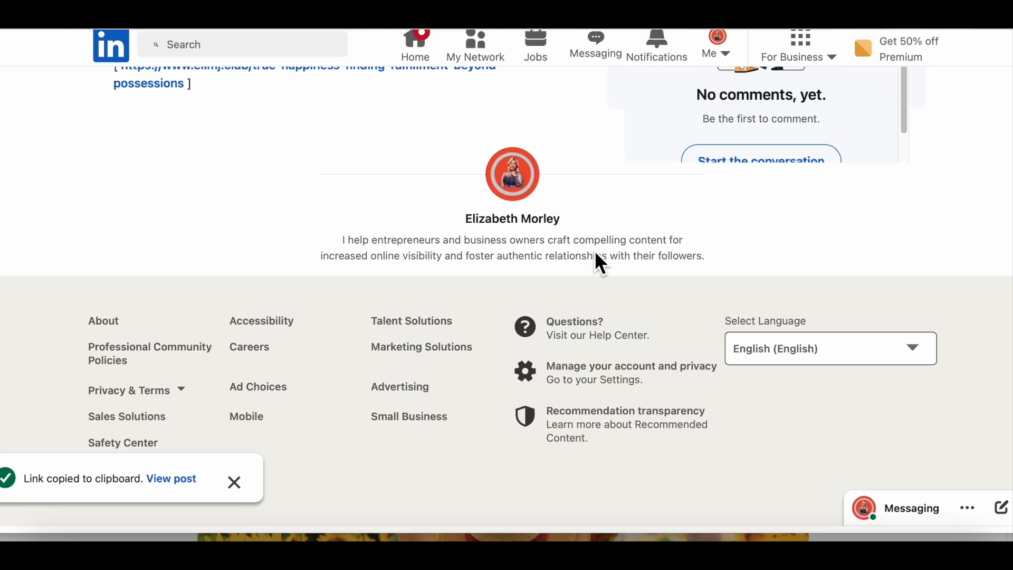
scroll(597, 263, up, 6)
scroll(454, 322, up, 5)
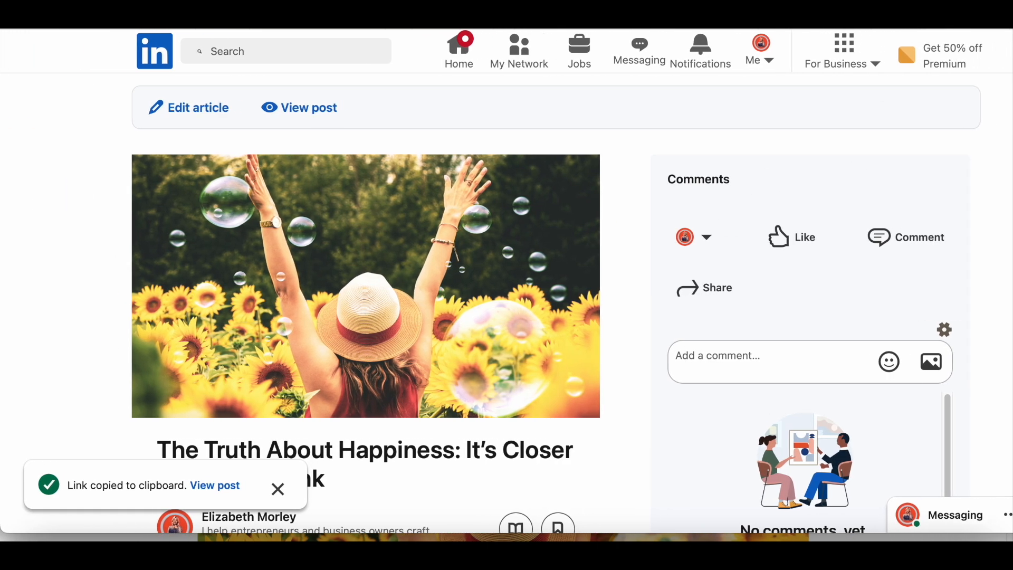
scroll(503, 349, down, 1)
click(280, 496)
scroll(410, 403, down, 3)
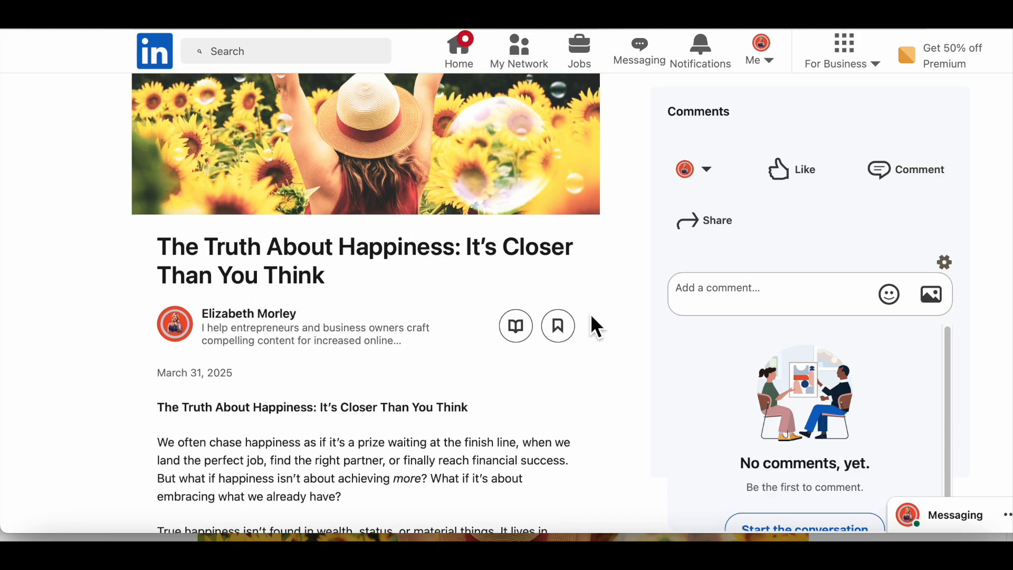
click(563, 337)
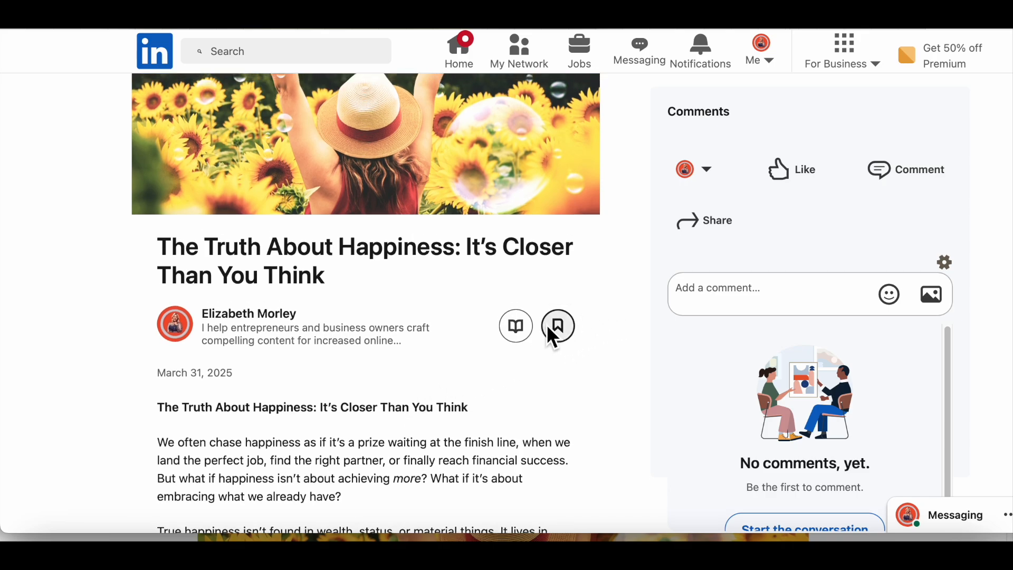
Review the published article's body text, bullet list, closing blog link, title and cover image
scroll(484, 377, down, 10)
scroll(493, 339, down, 2)
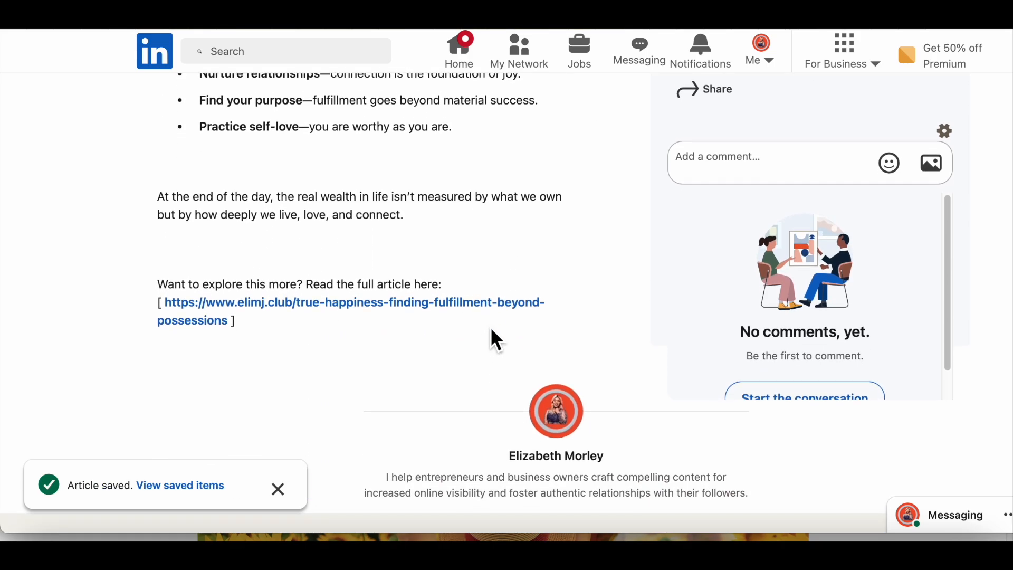
scroll(513, 306, up, 6)
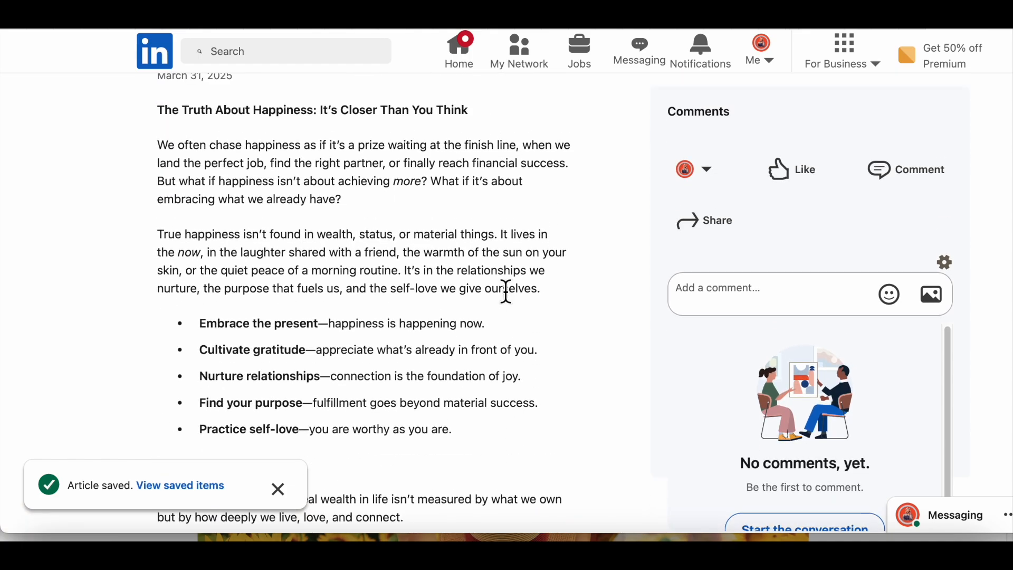
scroll(506, 289, up, 7)
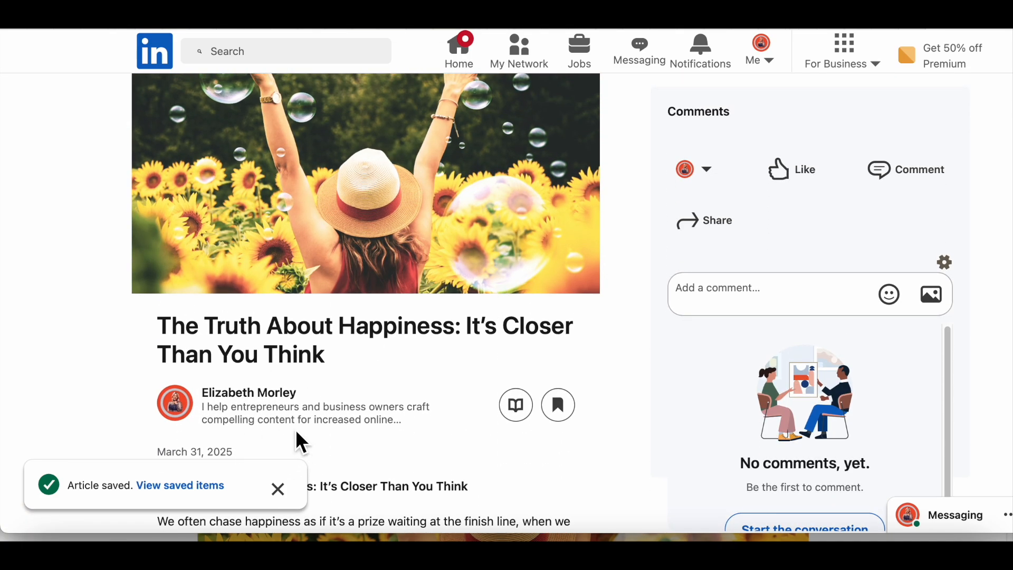
scroll(599, 301, down, 2)
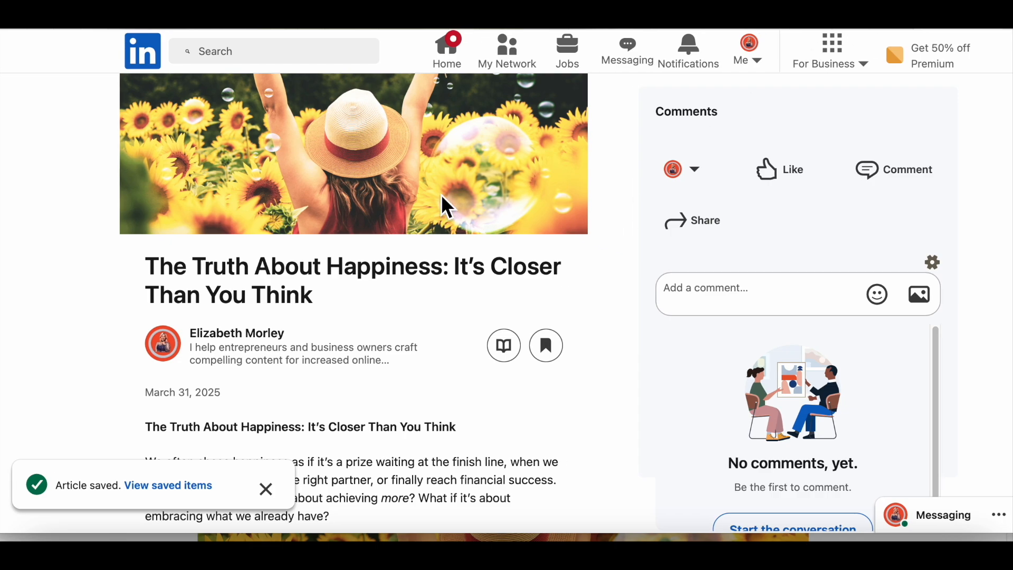
scroll(441, 203, up, 3)
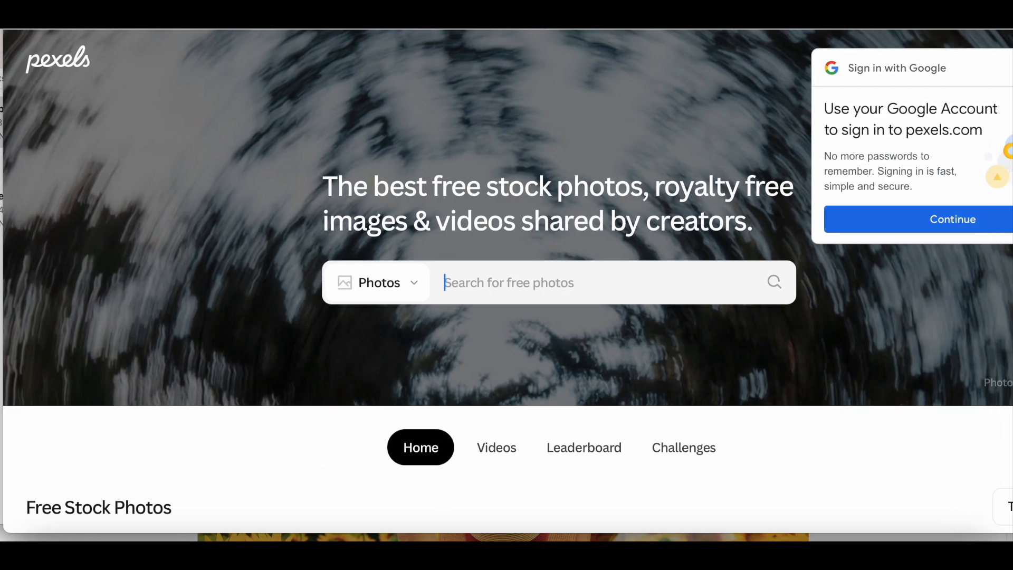
On Pexels, search for free happiness photos and browse the related work photos
click(492, 280)
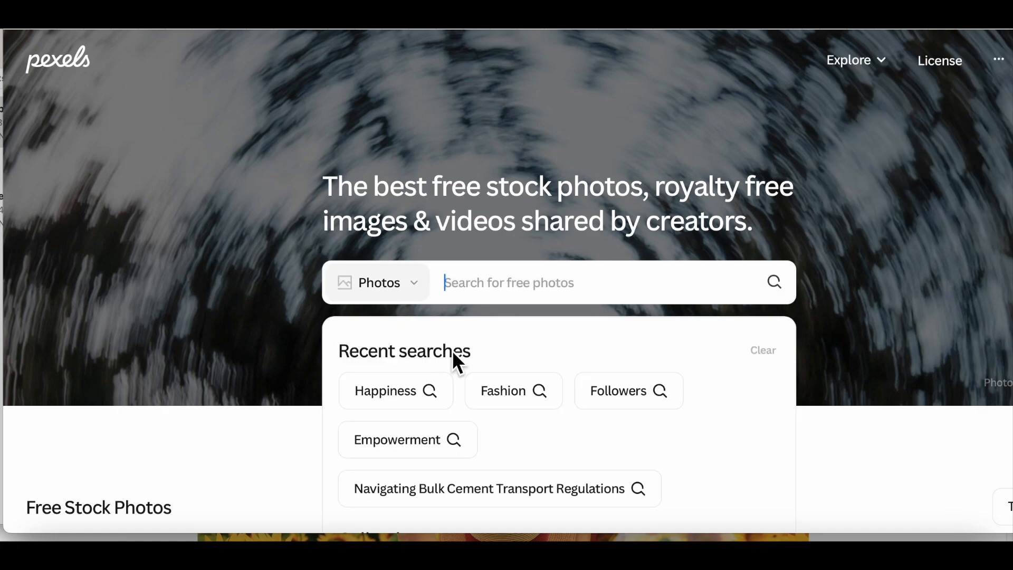
click(405, 397)
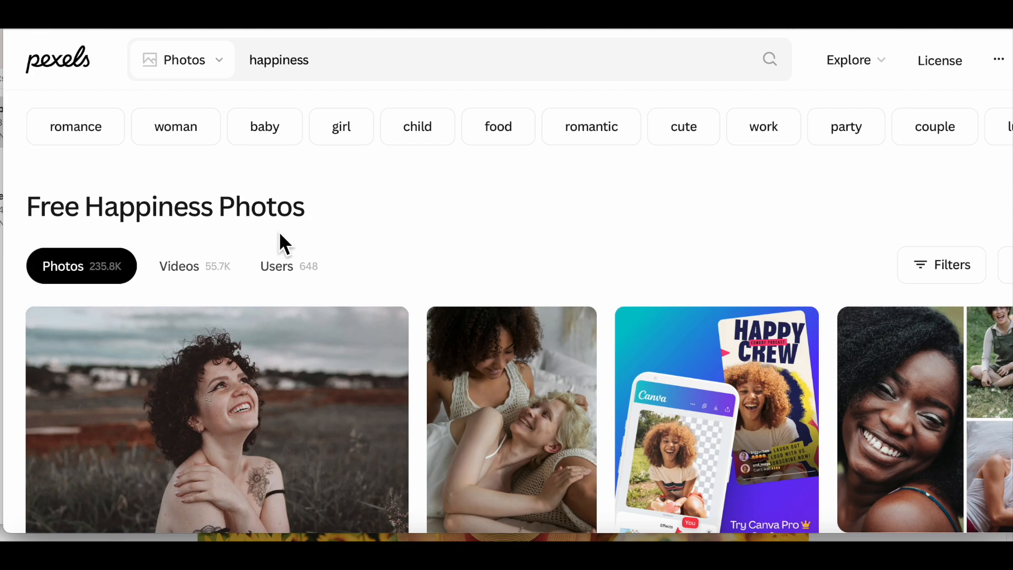
click(763, 131)
scroll(605, 391, down, 10)
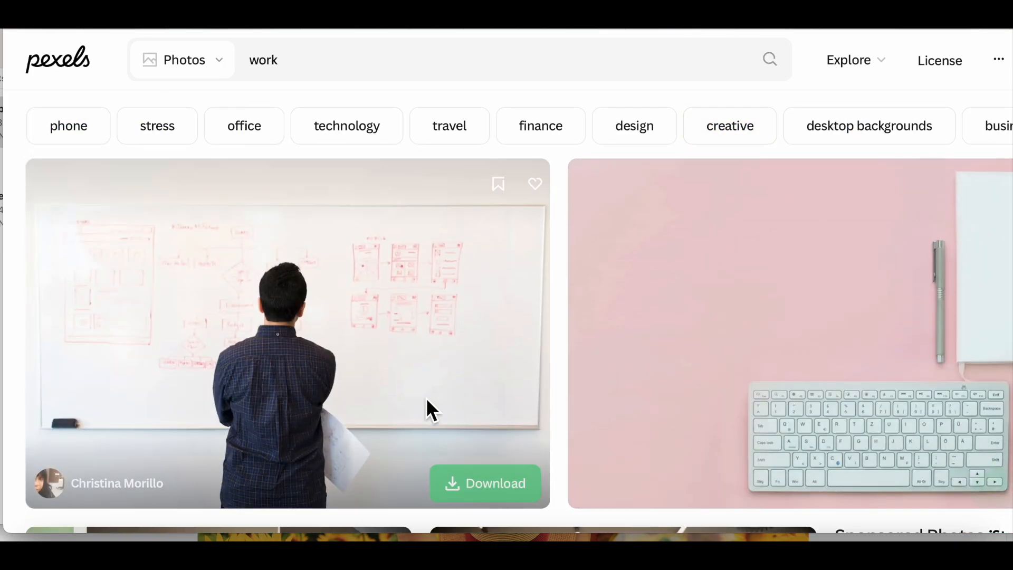
scroll(539, 377, up, 3)
scroll(684, 334, up, 3)
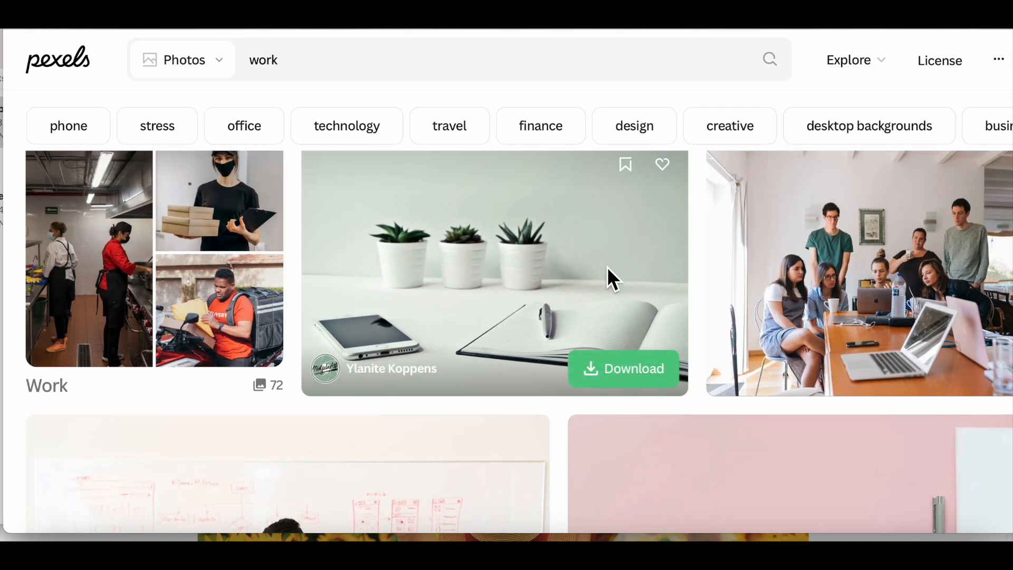
scroll(444, 227, down, 2)
scroll(549, 232, up, 3)
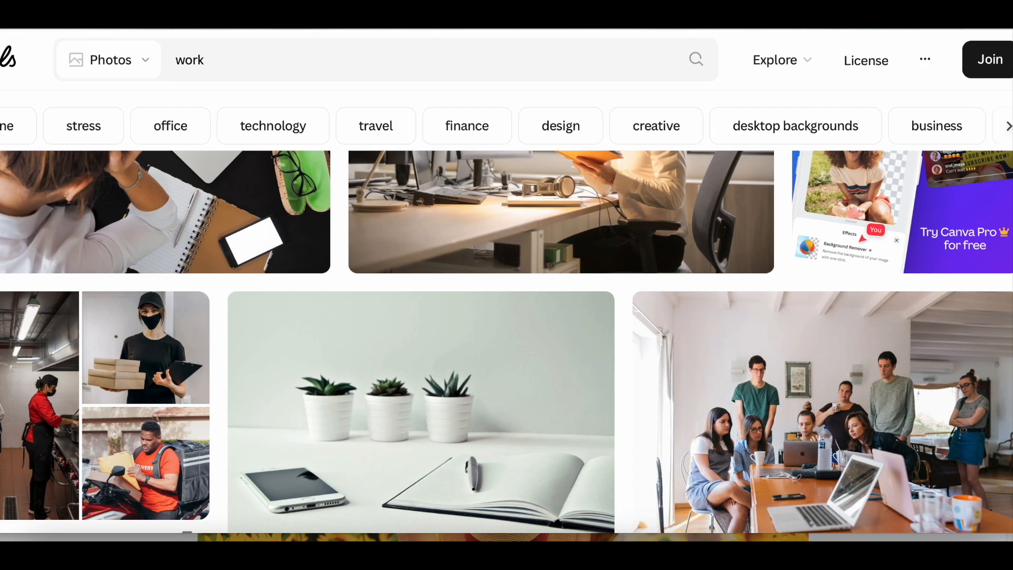
Open Unsplash in a new browser tab and browse the photos on its home page
key(super+t)
text(un)
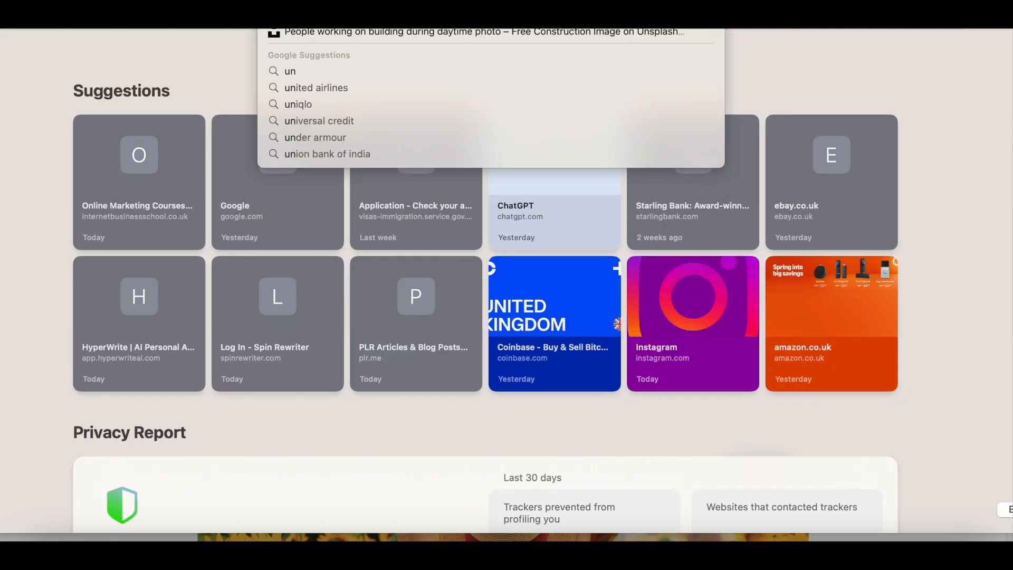
key(Return)
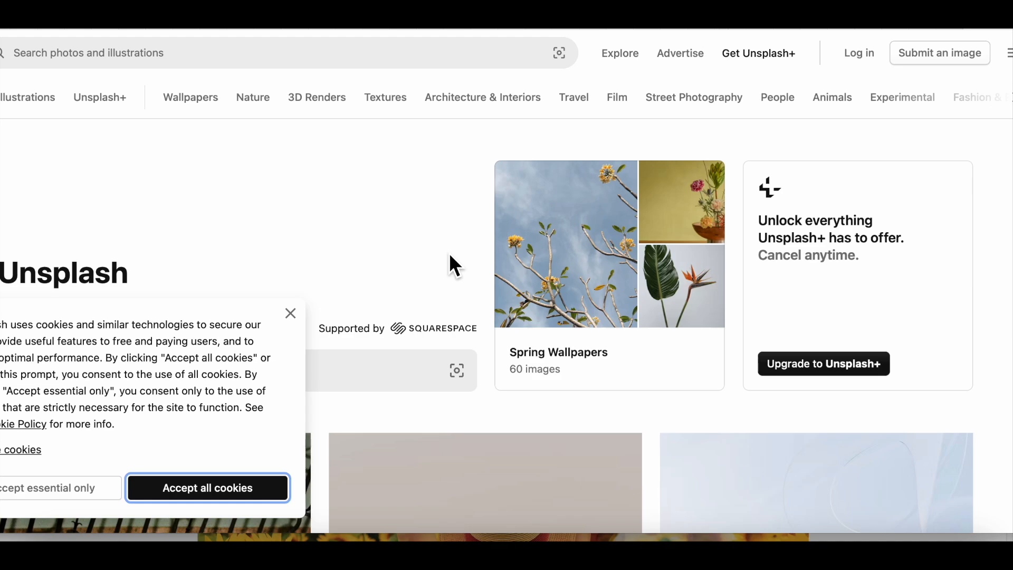
scroll(501, 330, down, 10)
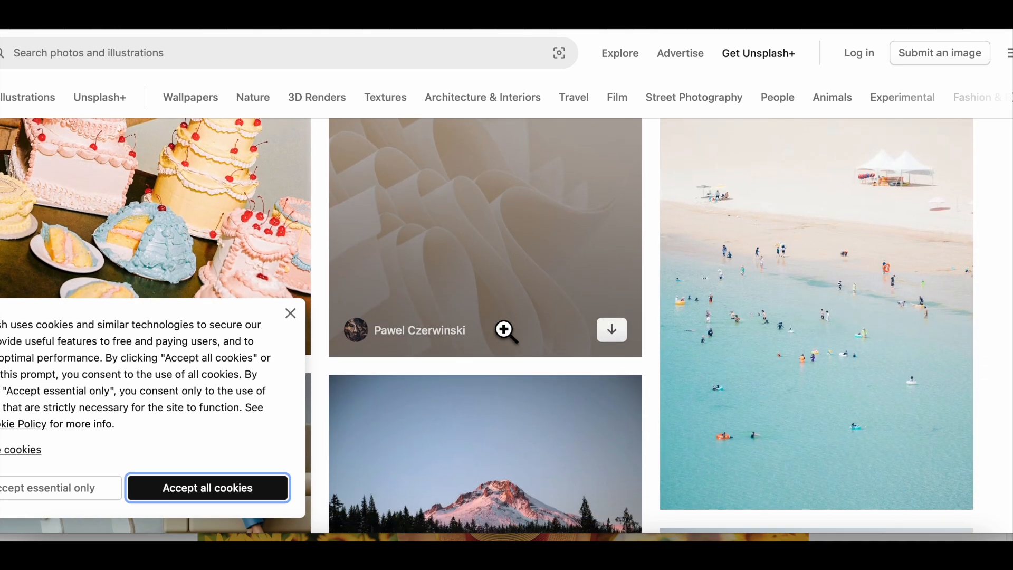
scroll(504, 330, down, 6)
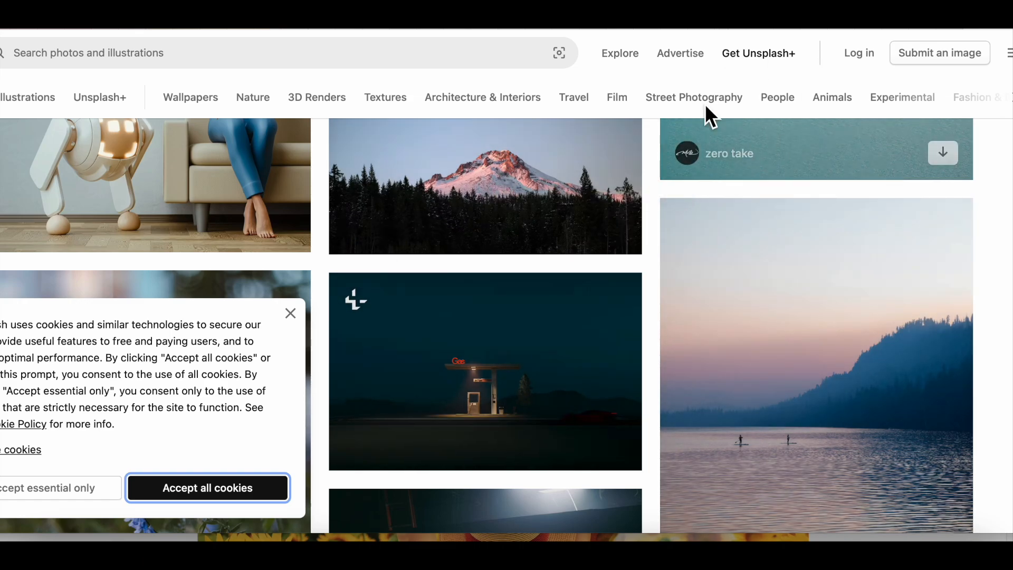
drag(475, 21, 531, 21)
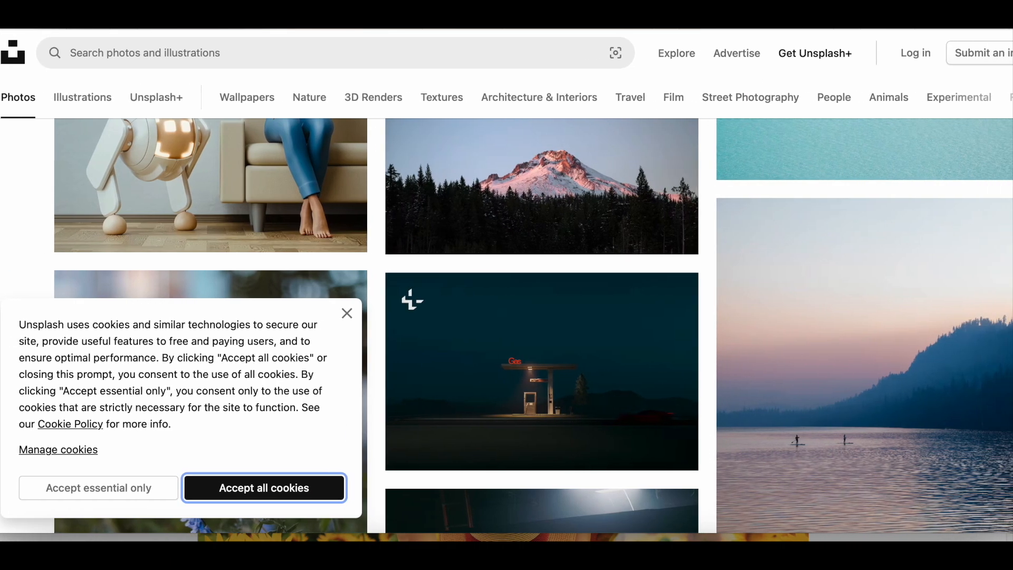
scroll(543, 292, up, 15)
scroll(544, 294, up, 5)
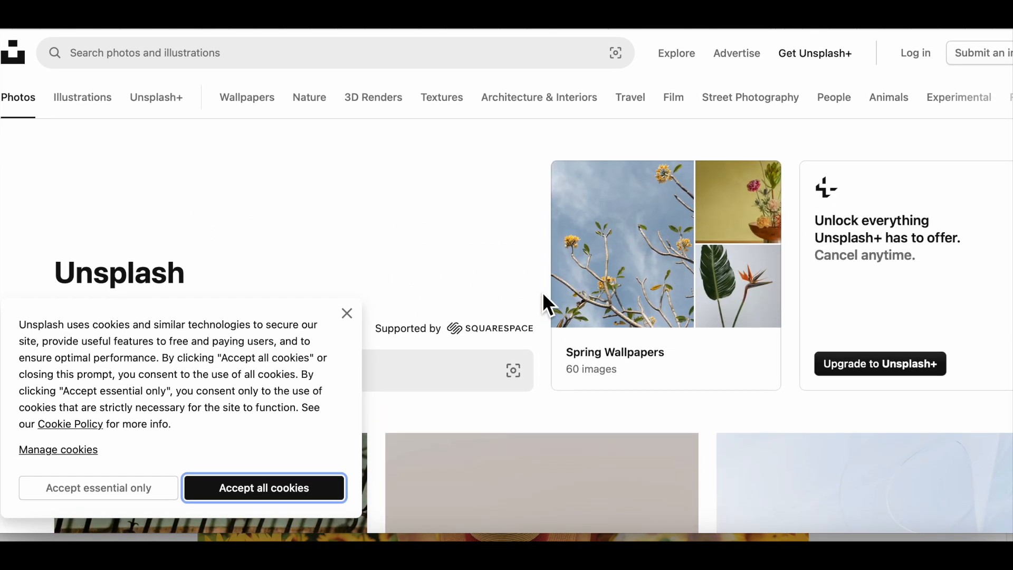